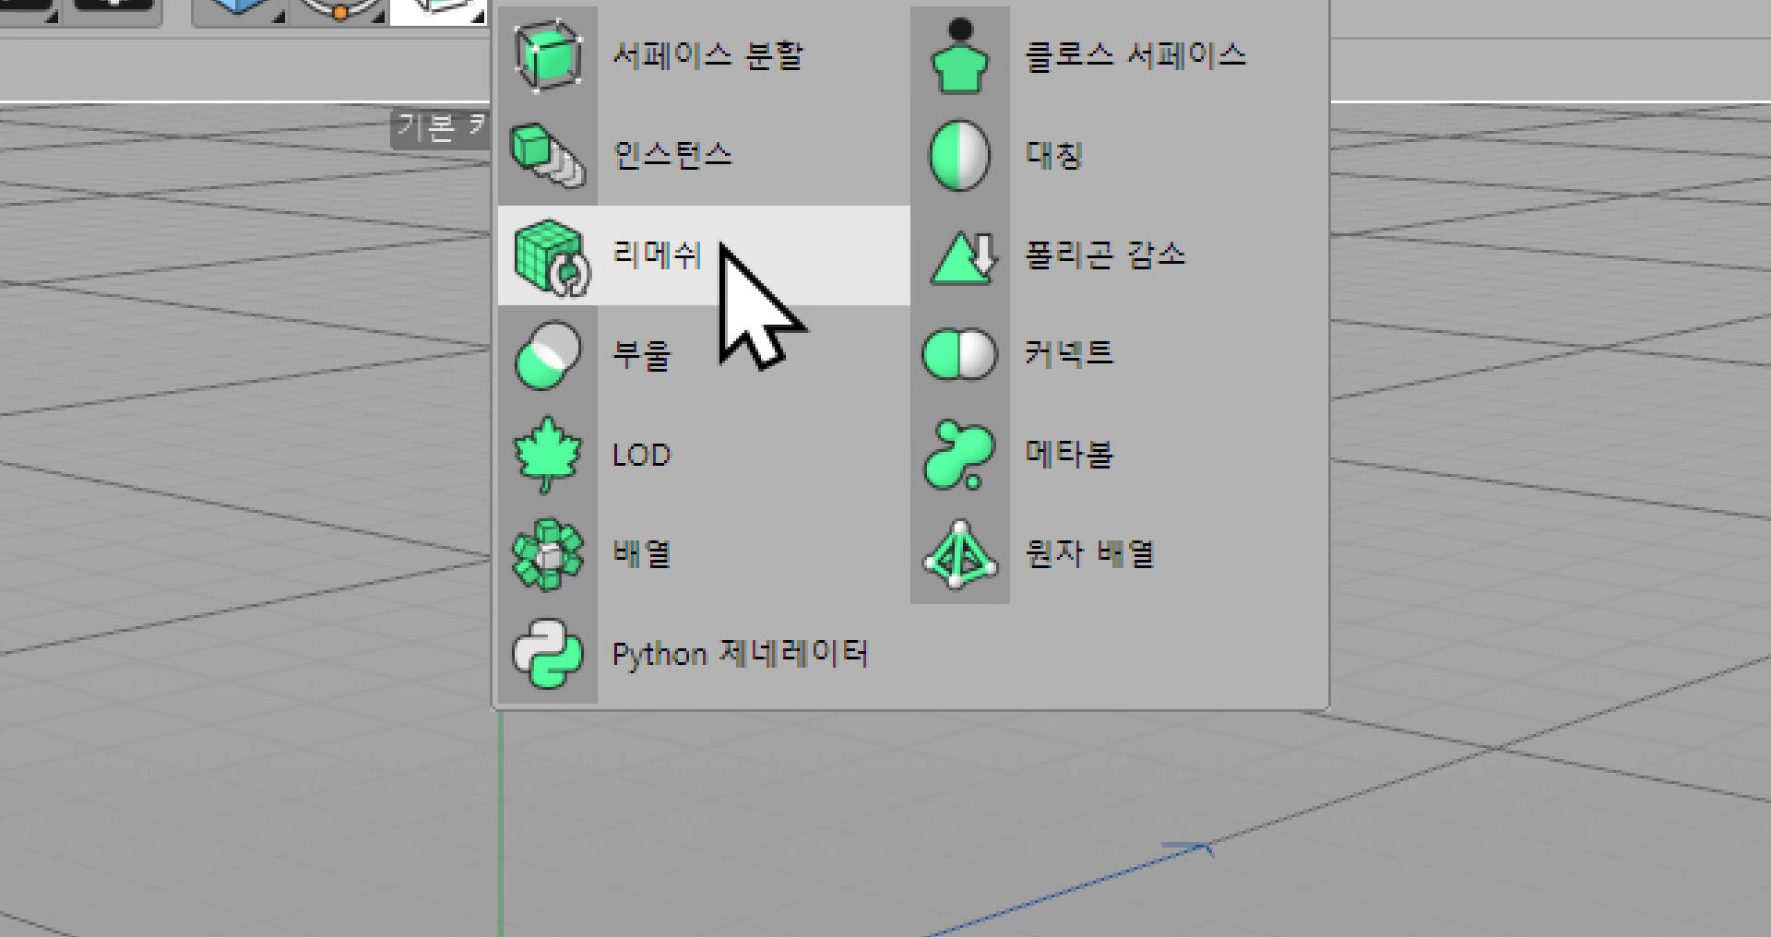
Add a cube and an unlinked Instance object, and check the options of the instance's reference object setting.
click(693, 187)
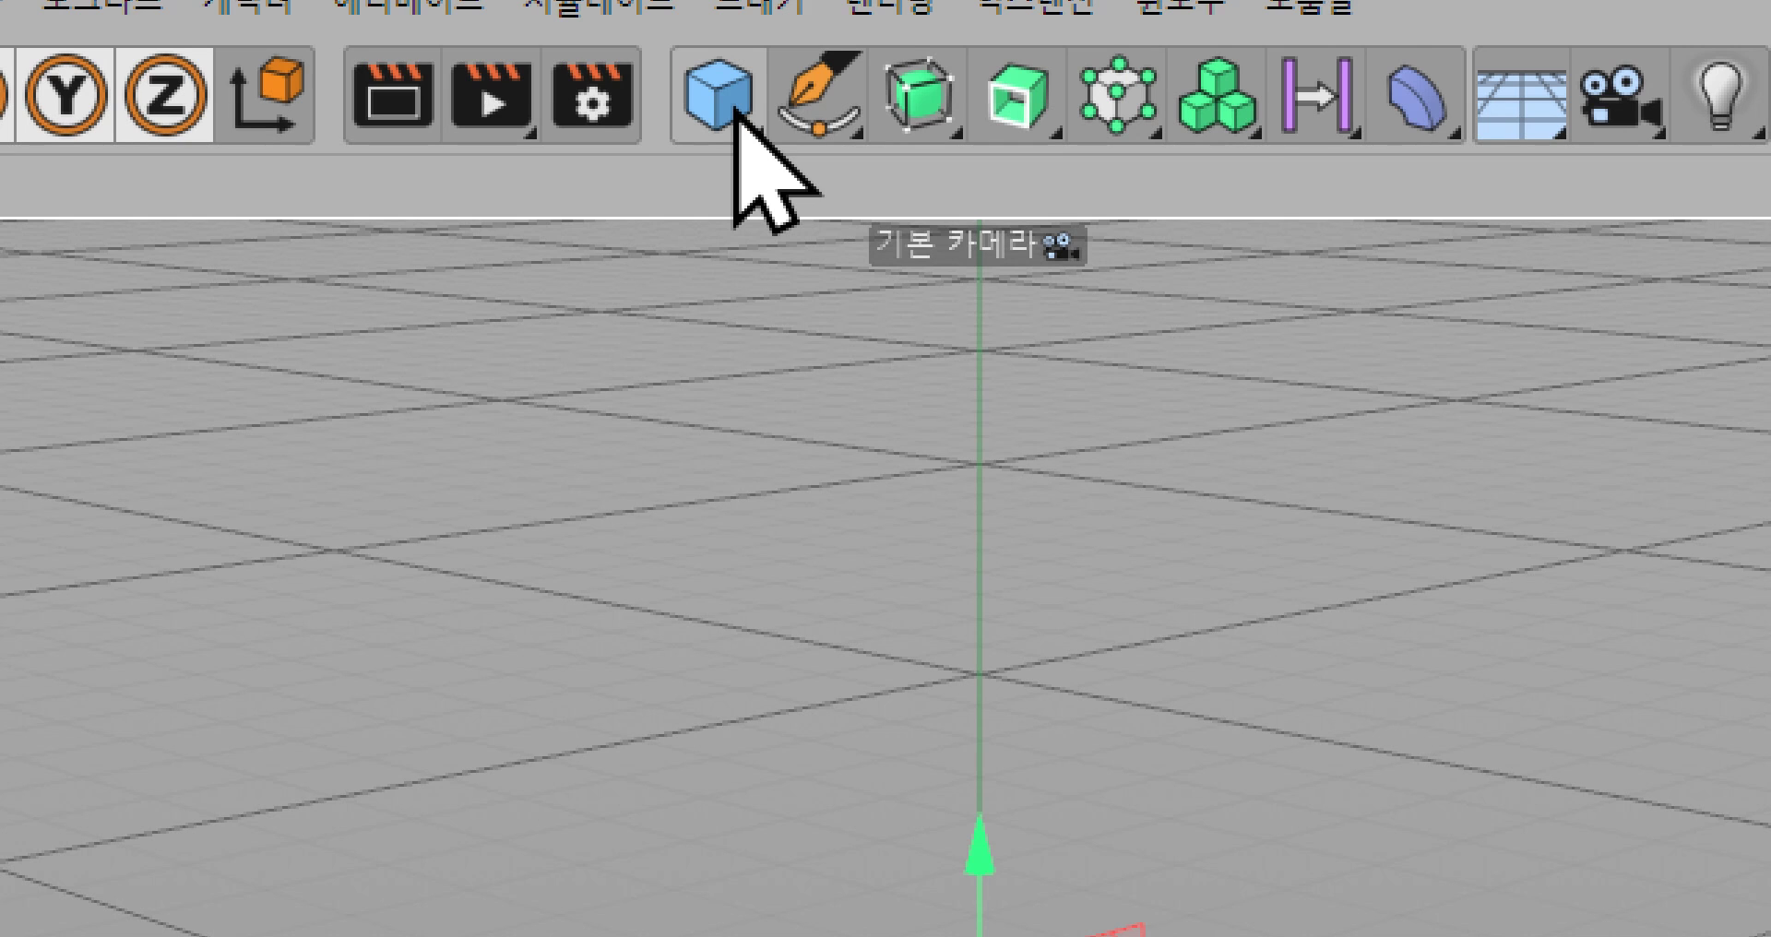
click(736, 114)
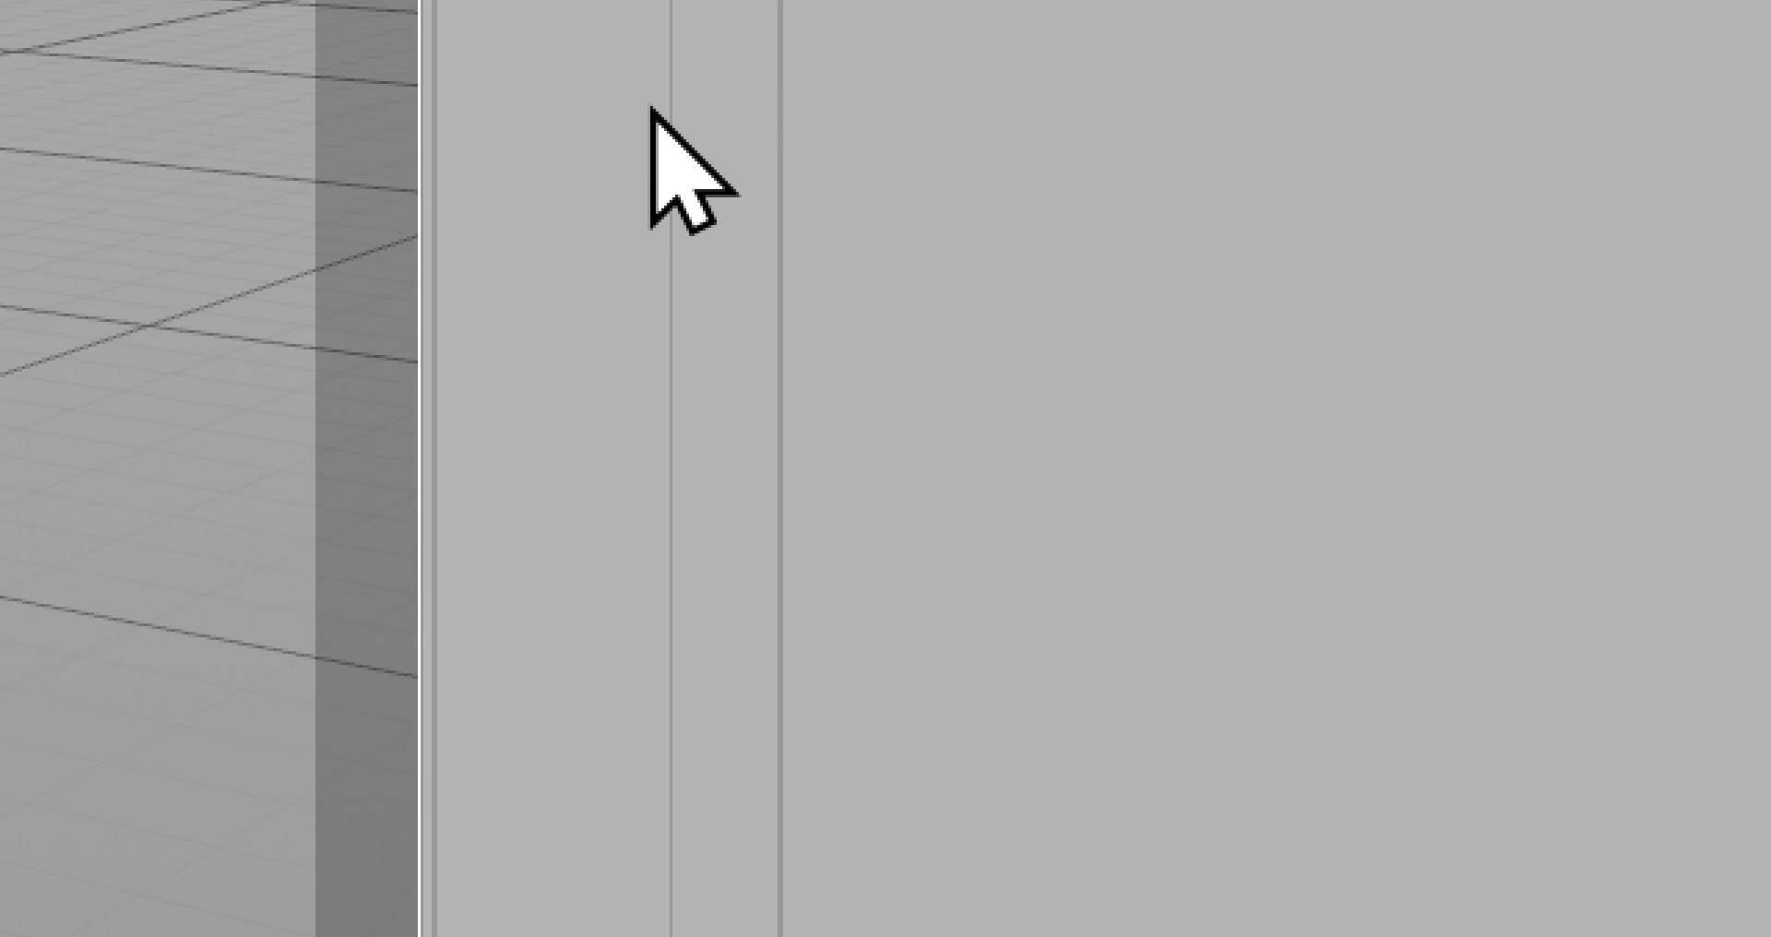
click(591, 150)
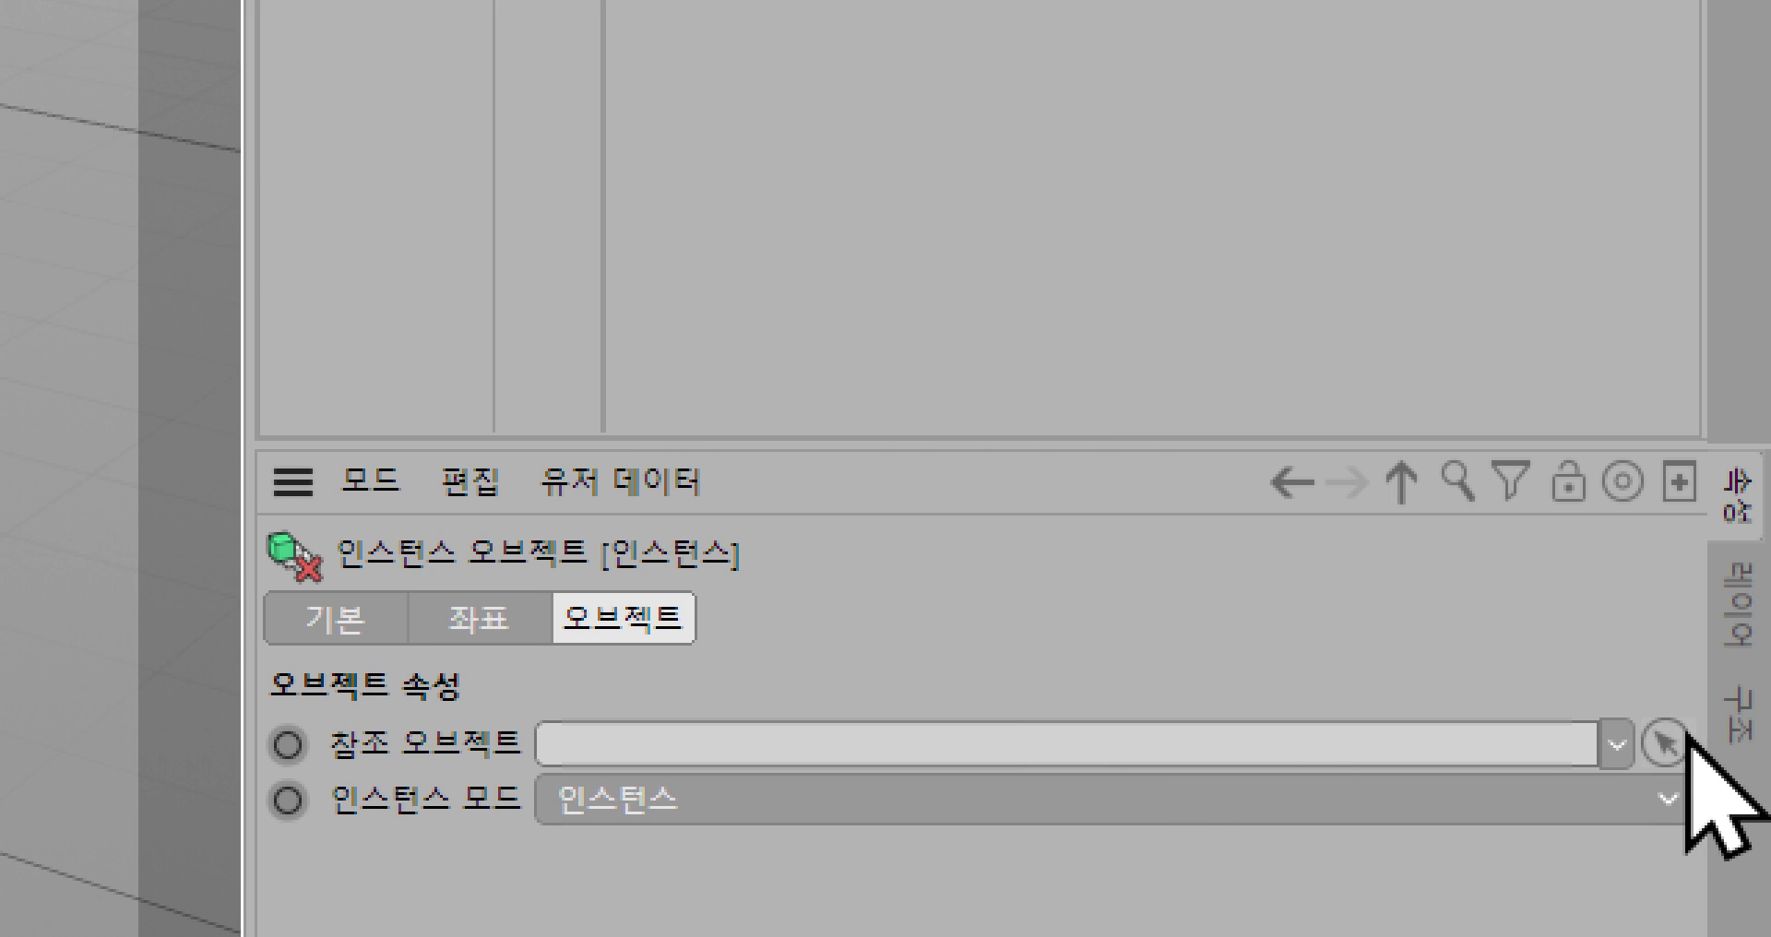
click(1616, 743)
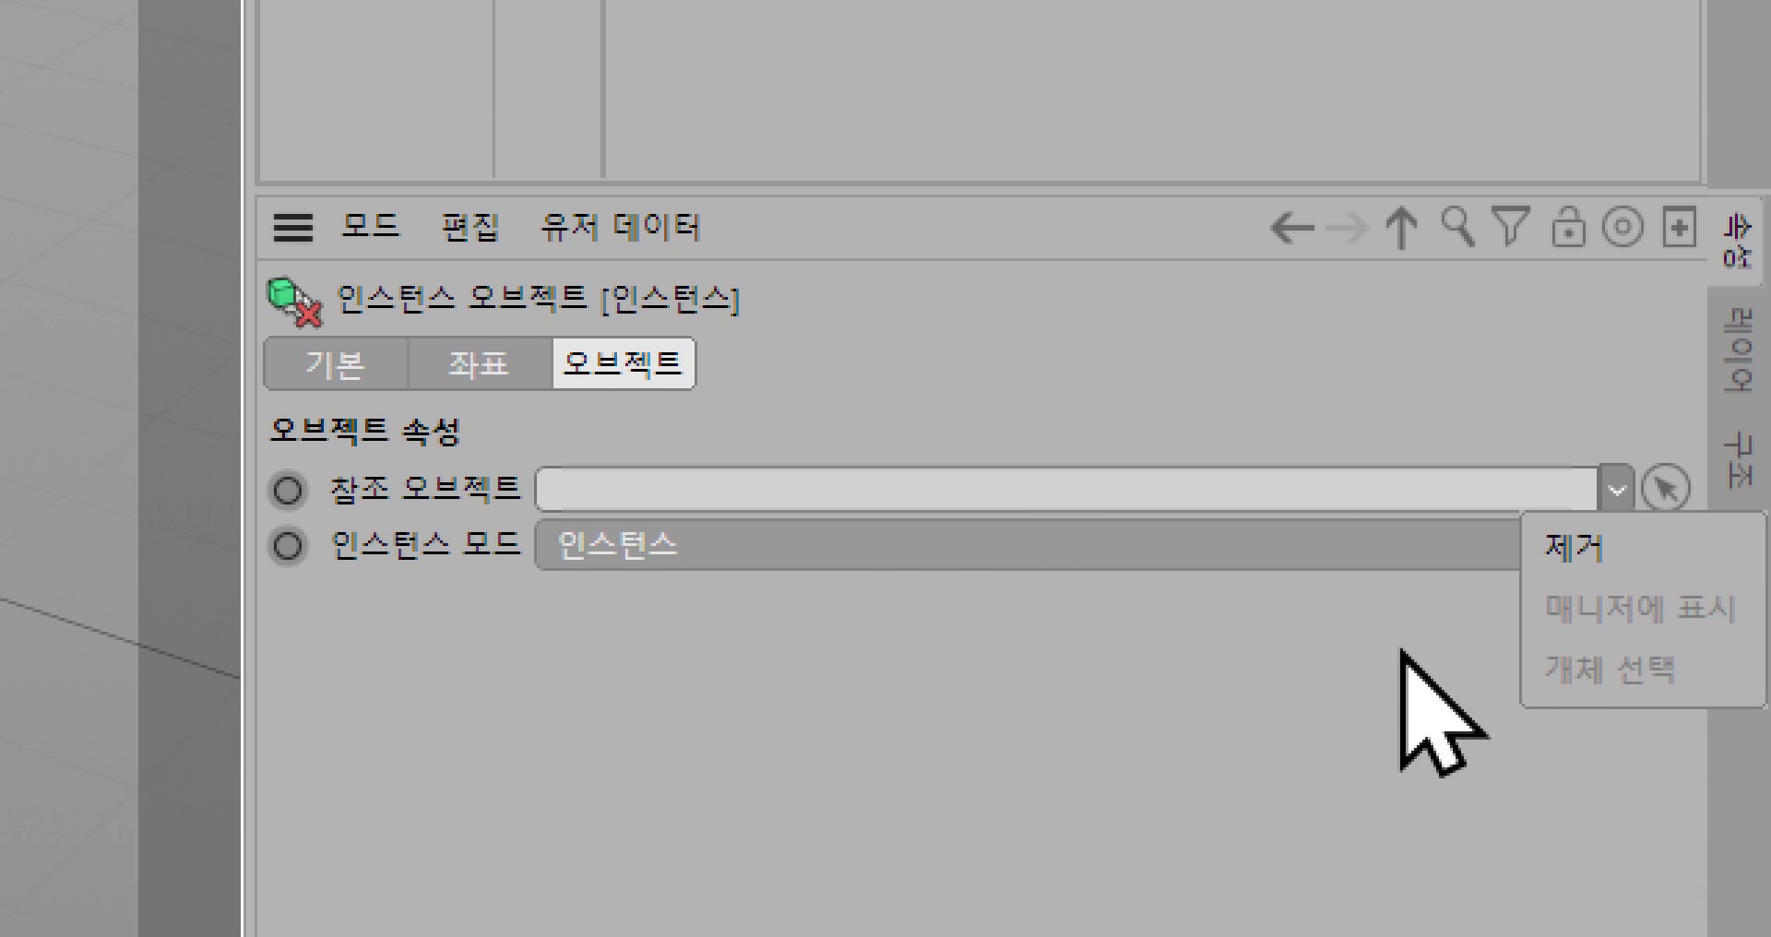
click(1352, 647)
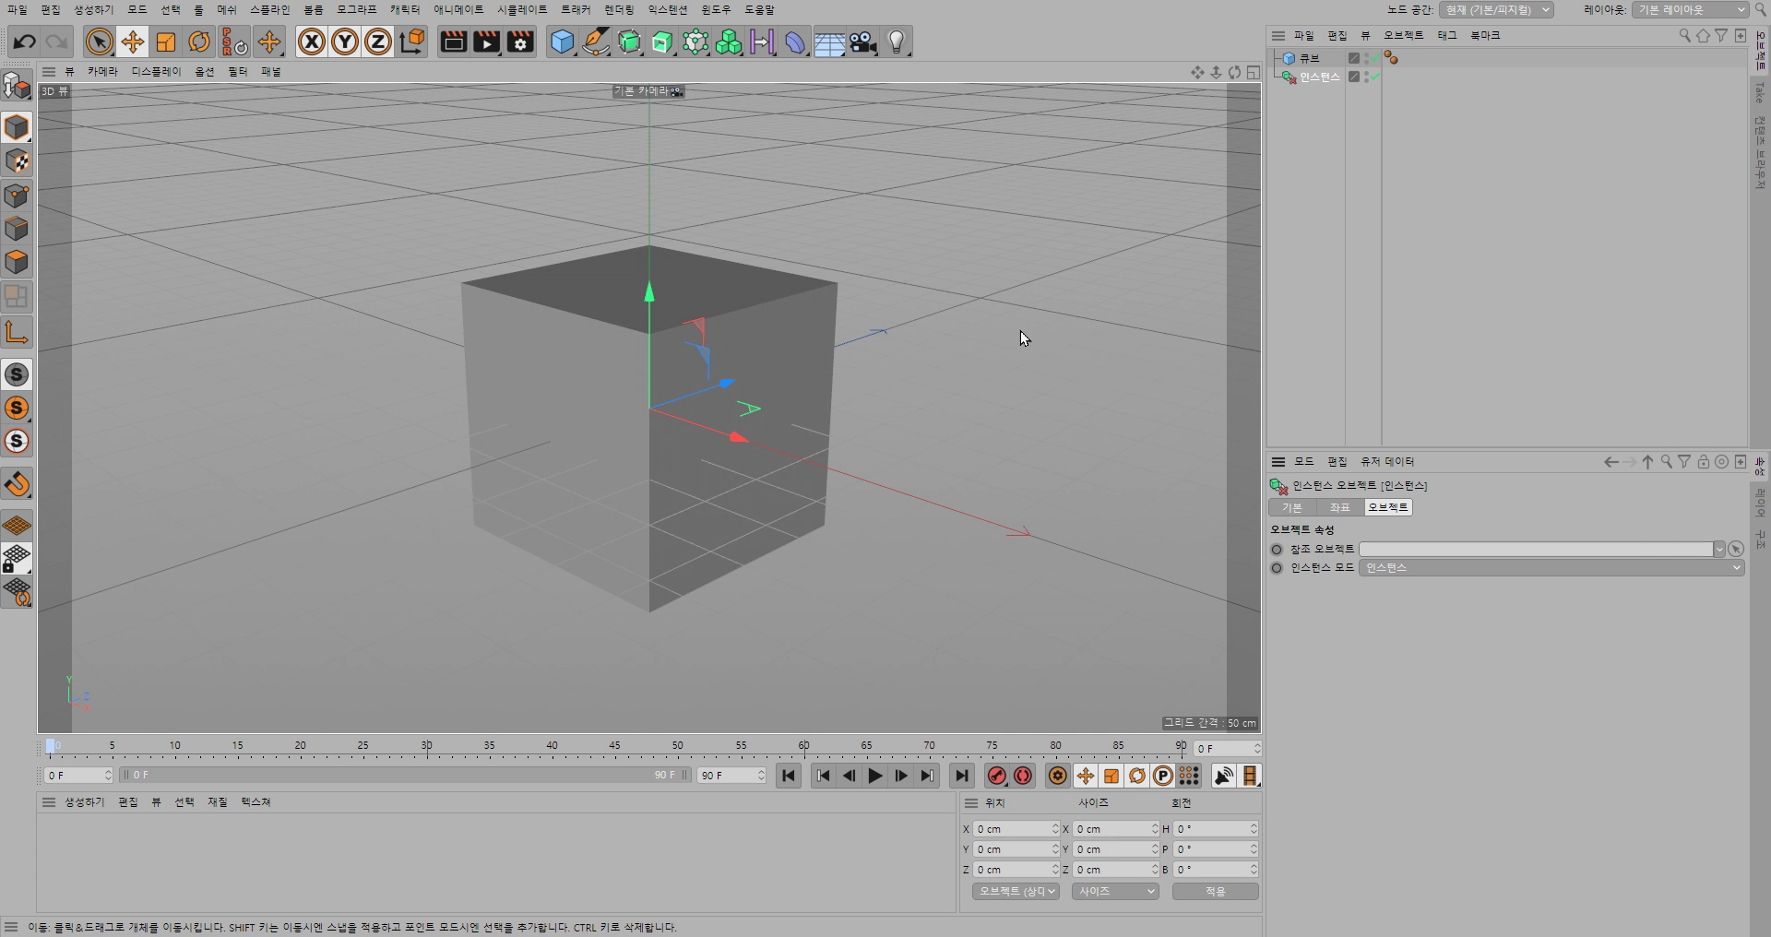
Create an instance that references the cube, and delete the instance that has no reference object.
click(782, 324)
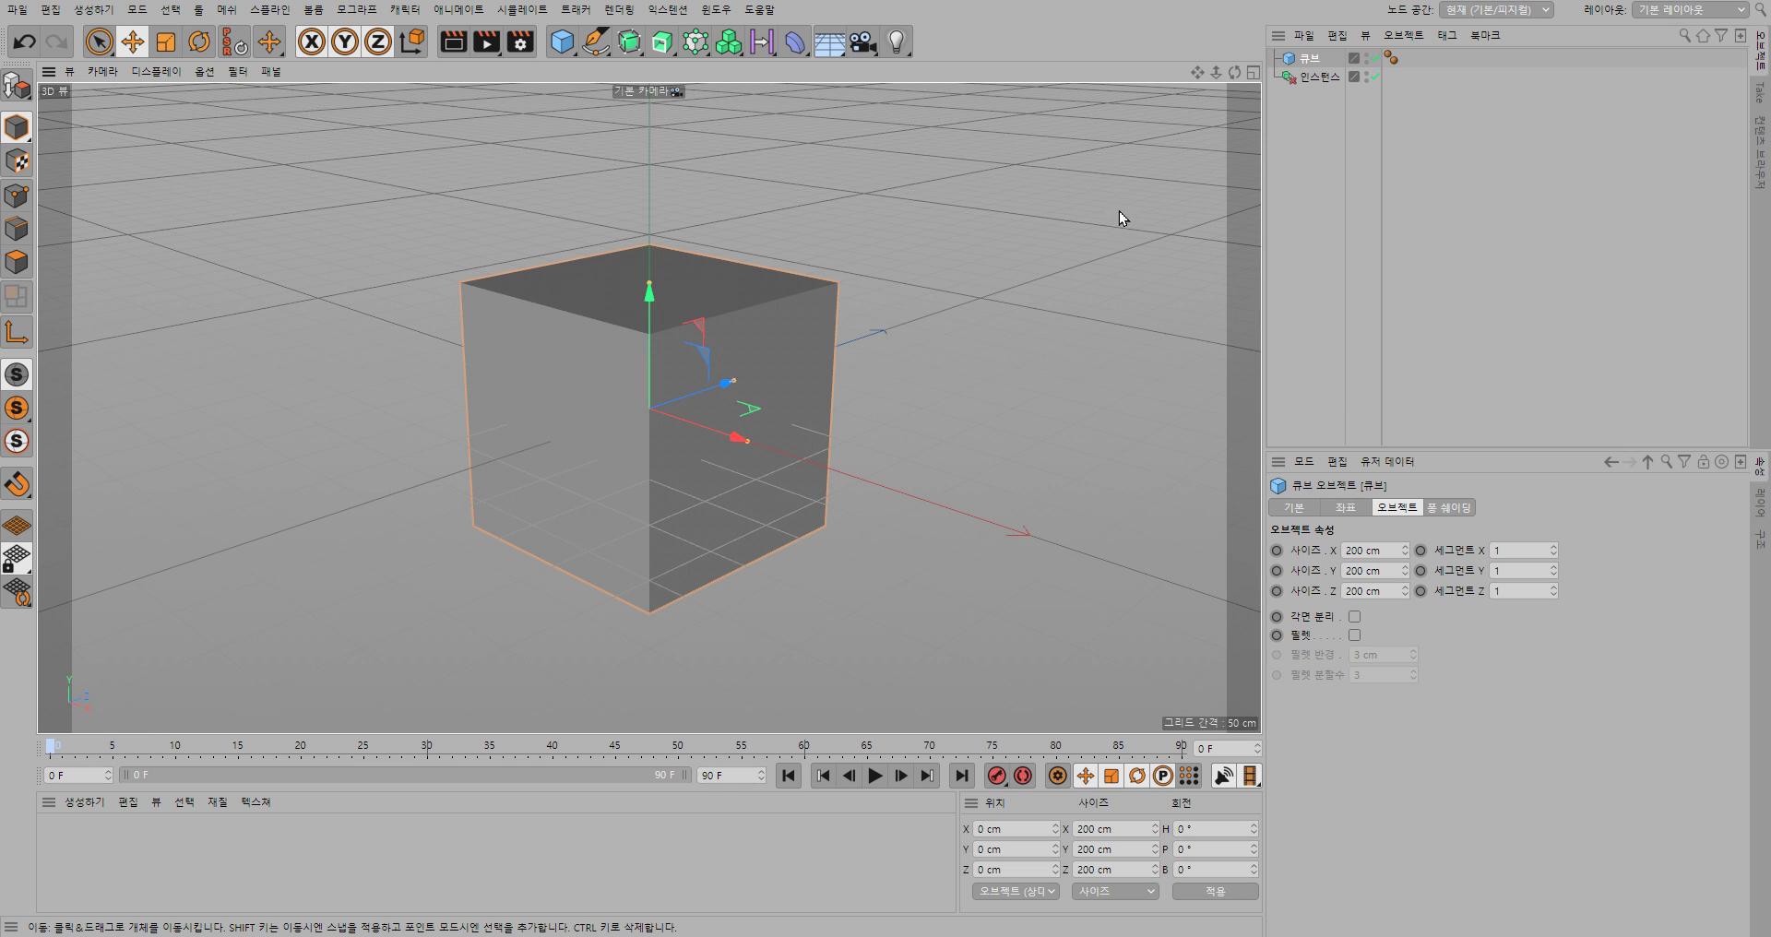
click(629, 42)
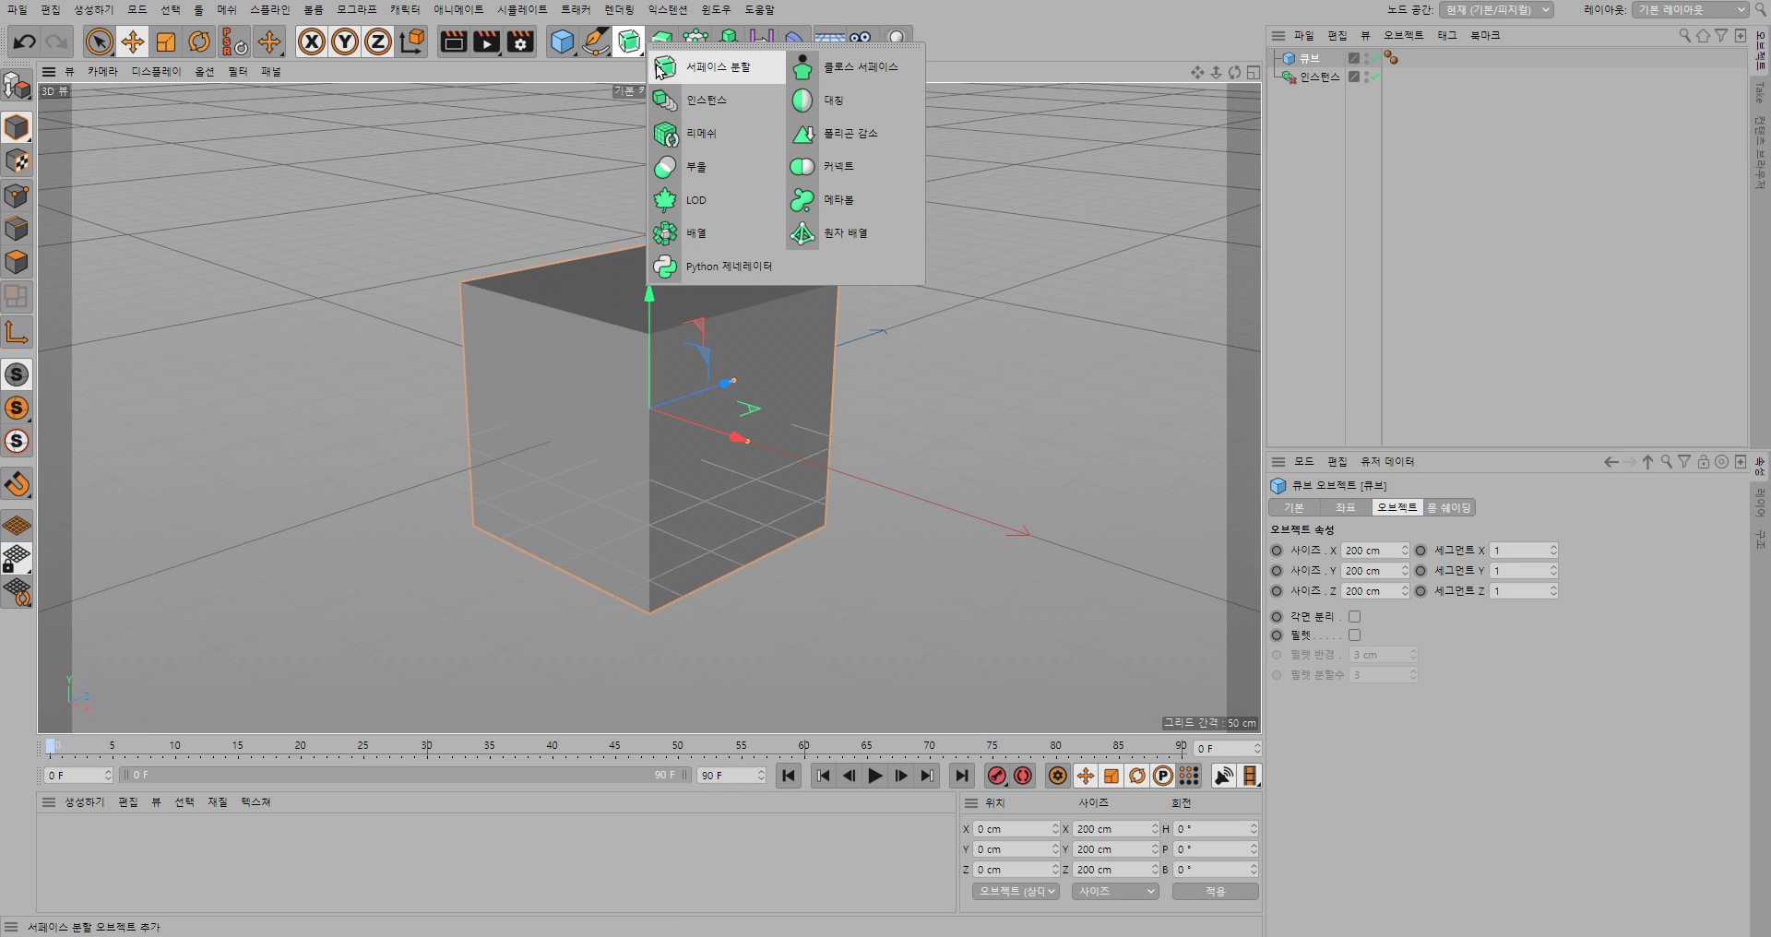
click(687, 103)
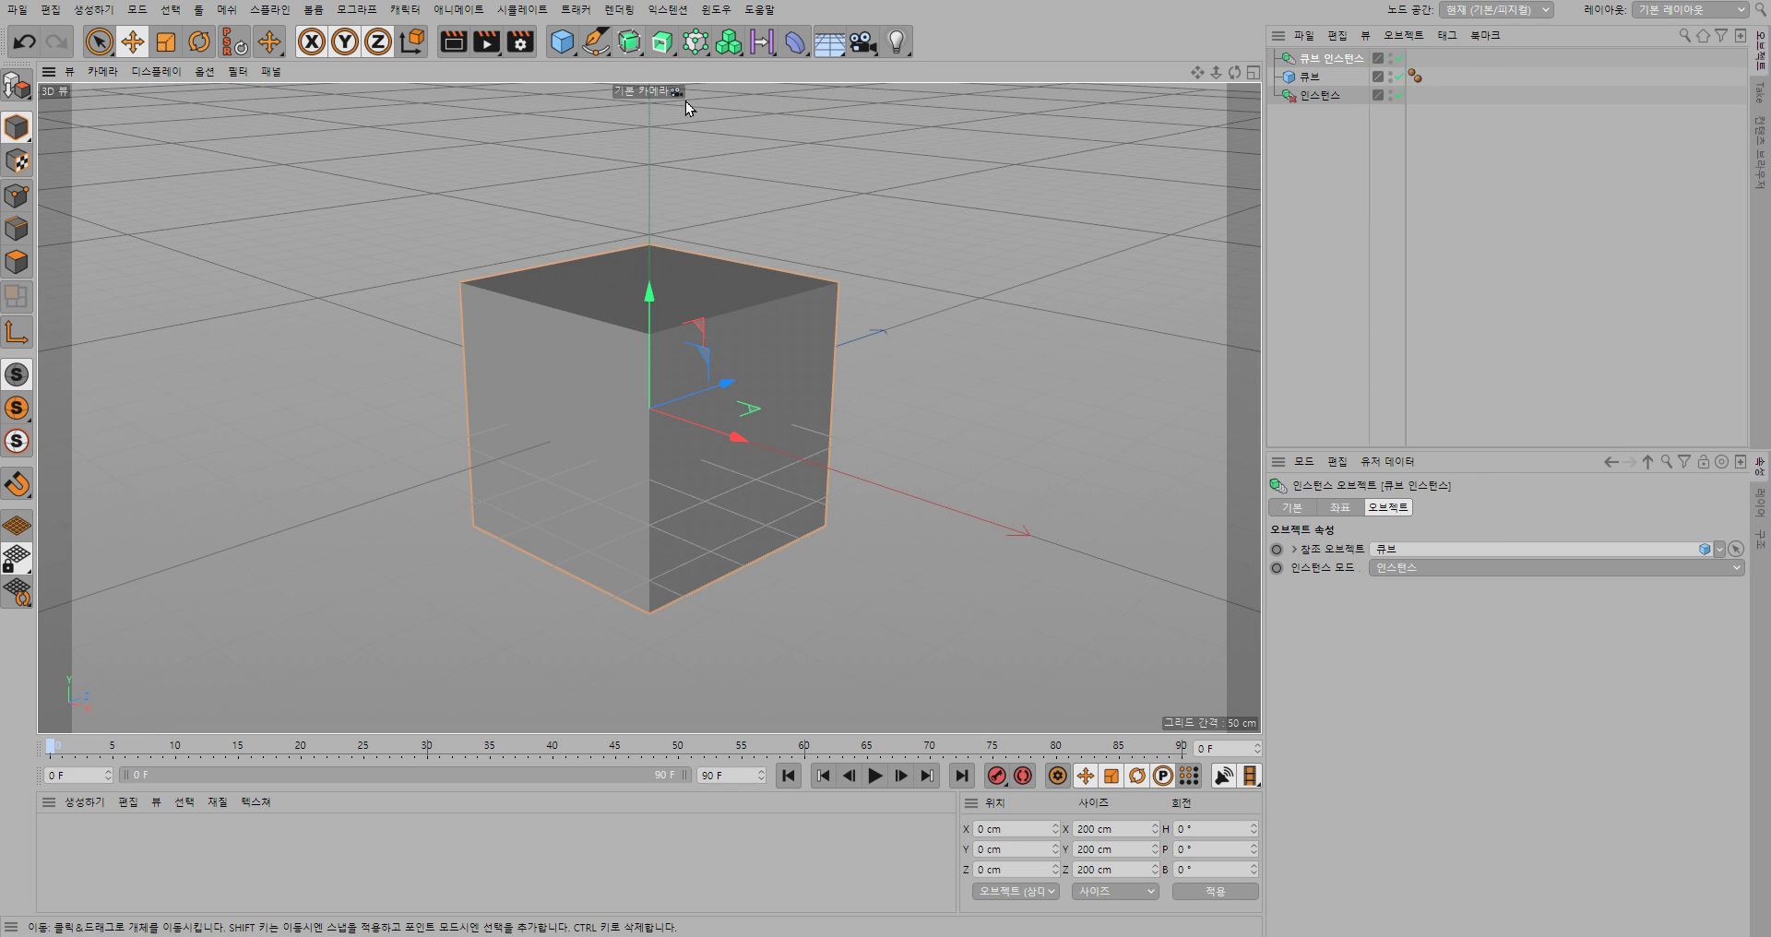
click(1319, 96)
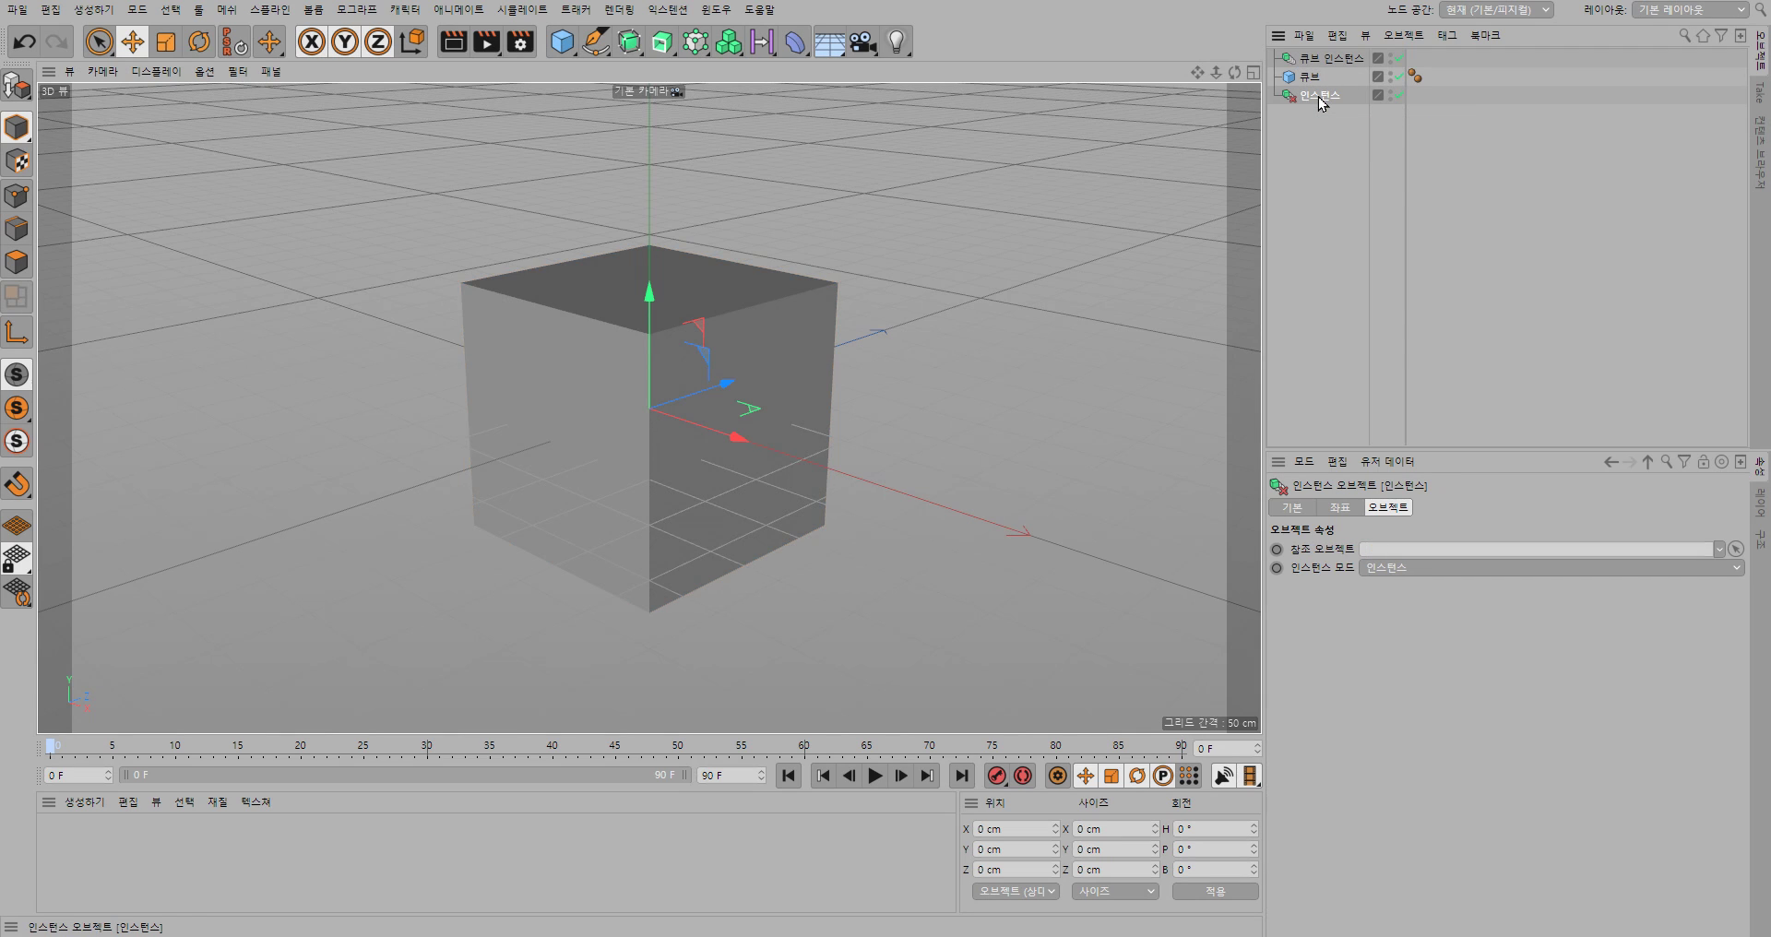
key(Delete)
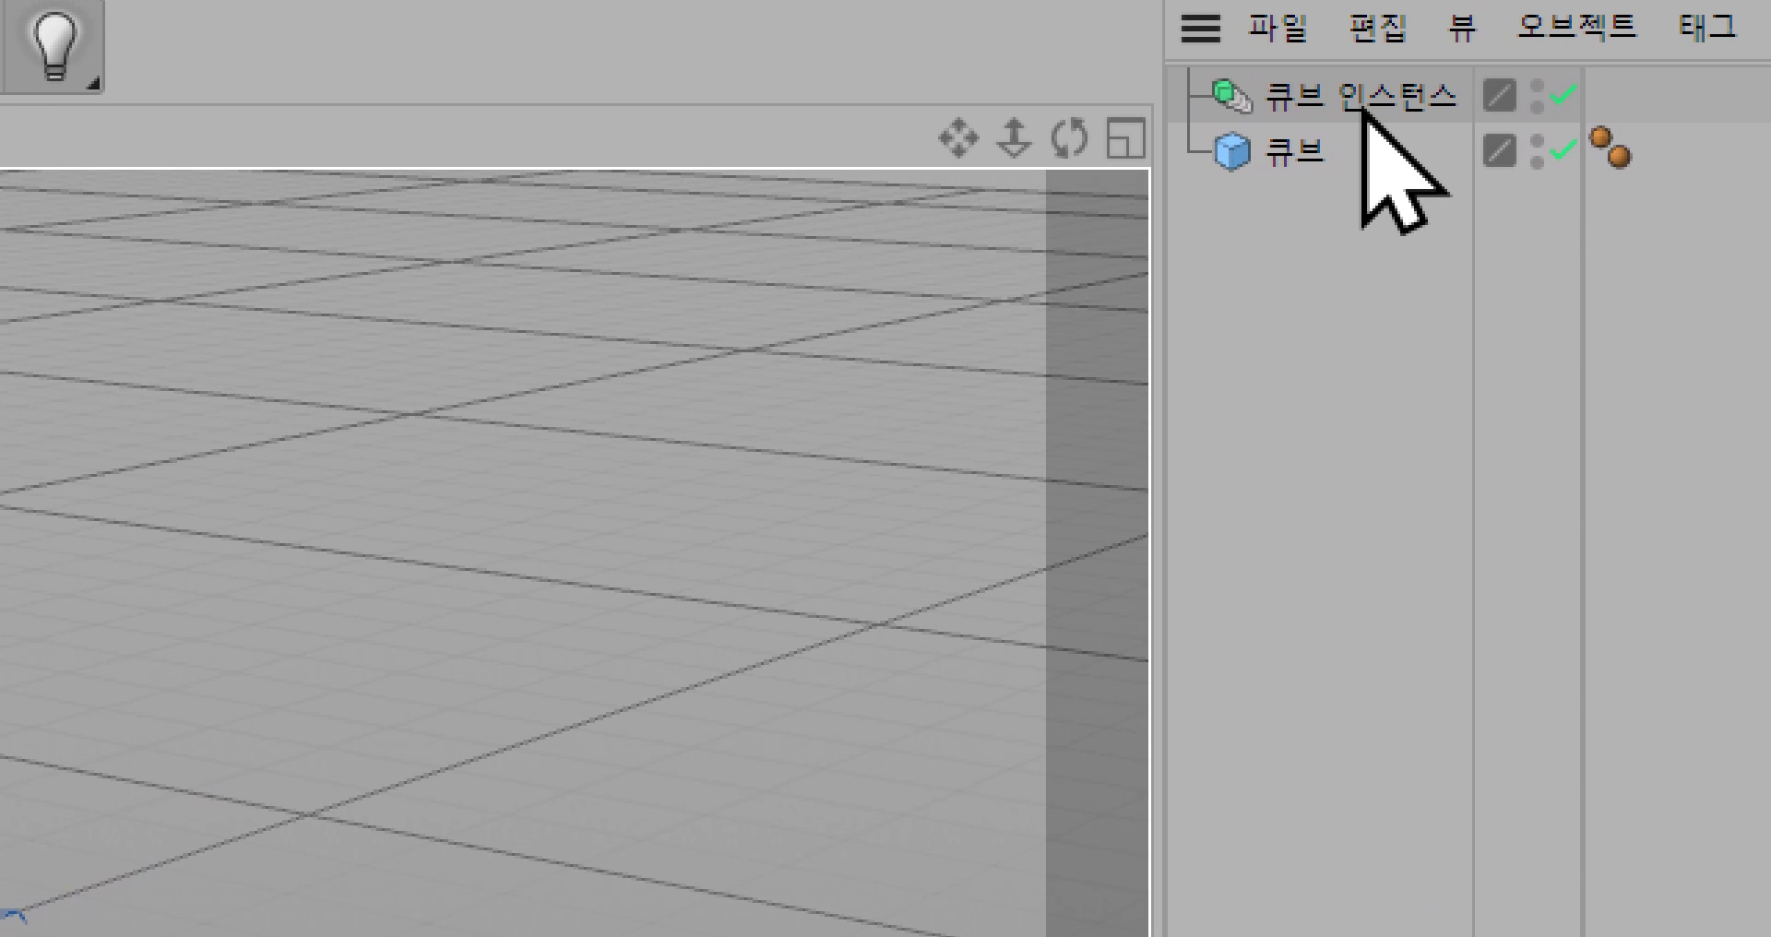
Create a second instance of the original cube.
click(1292, 152)
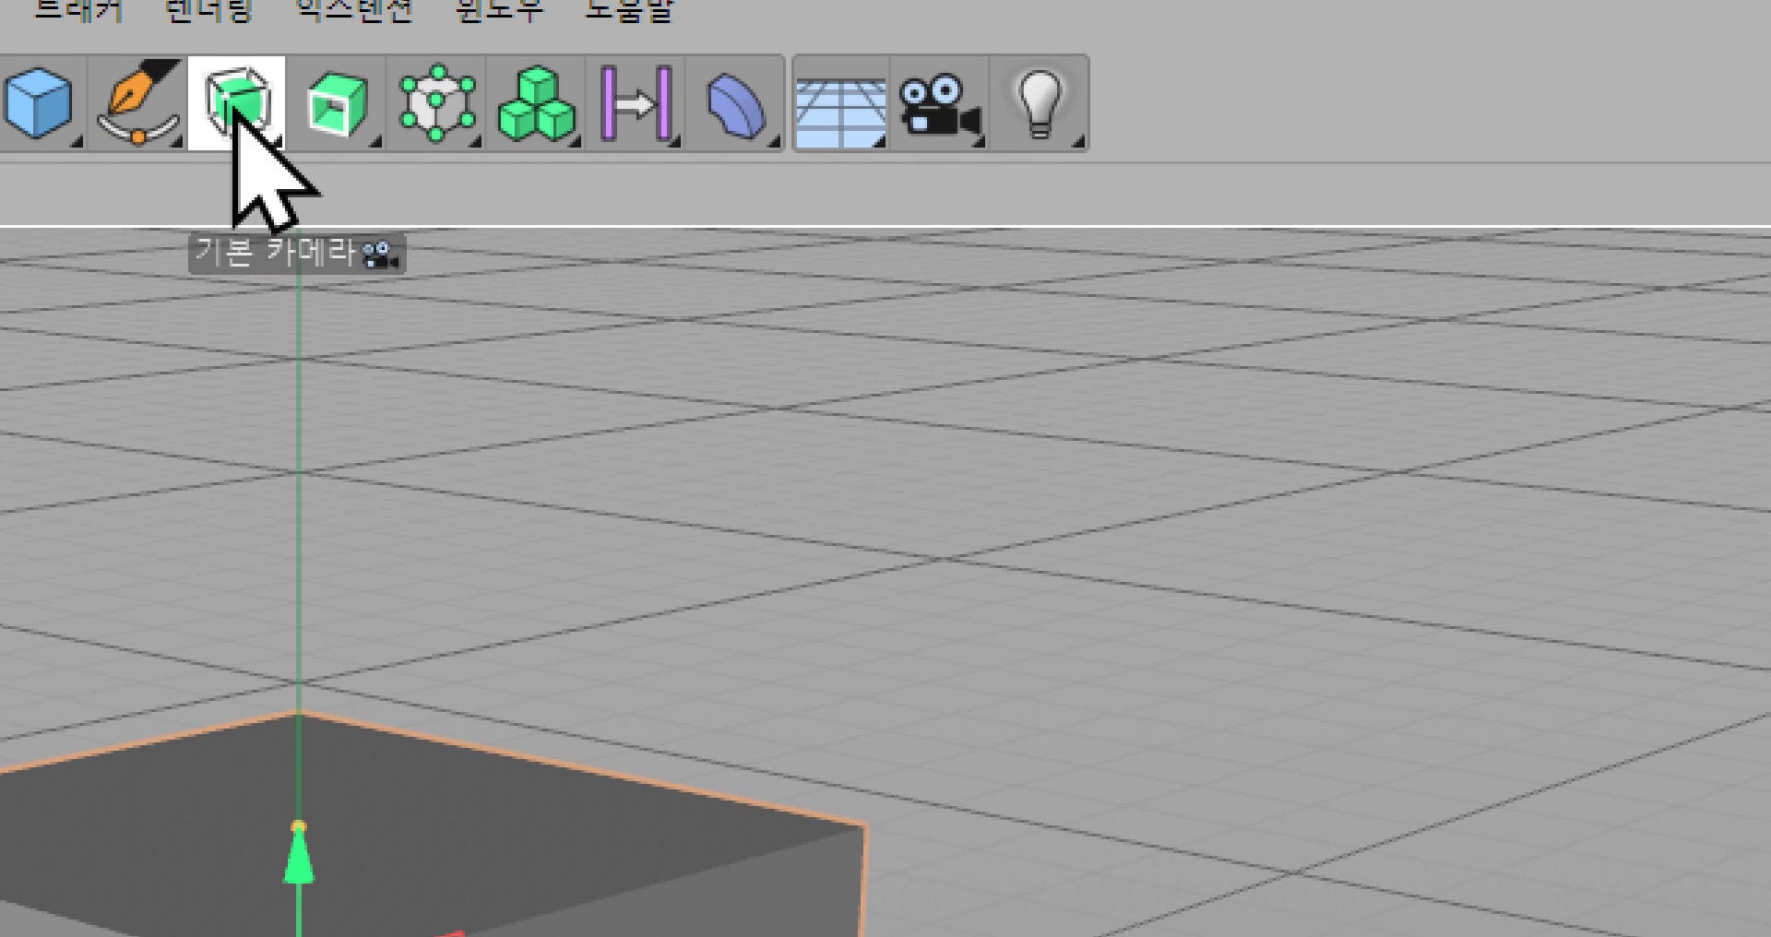
click(235, 101)
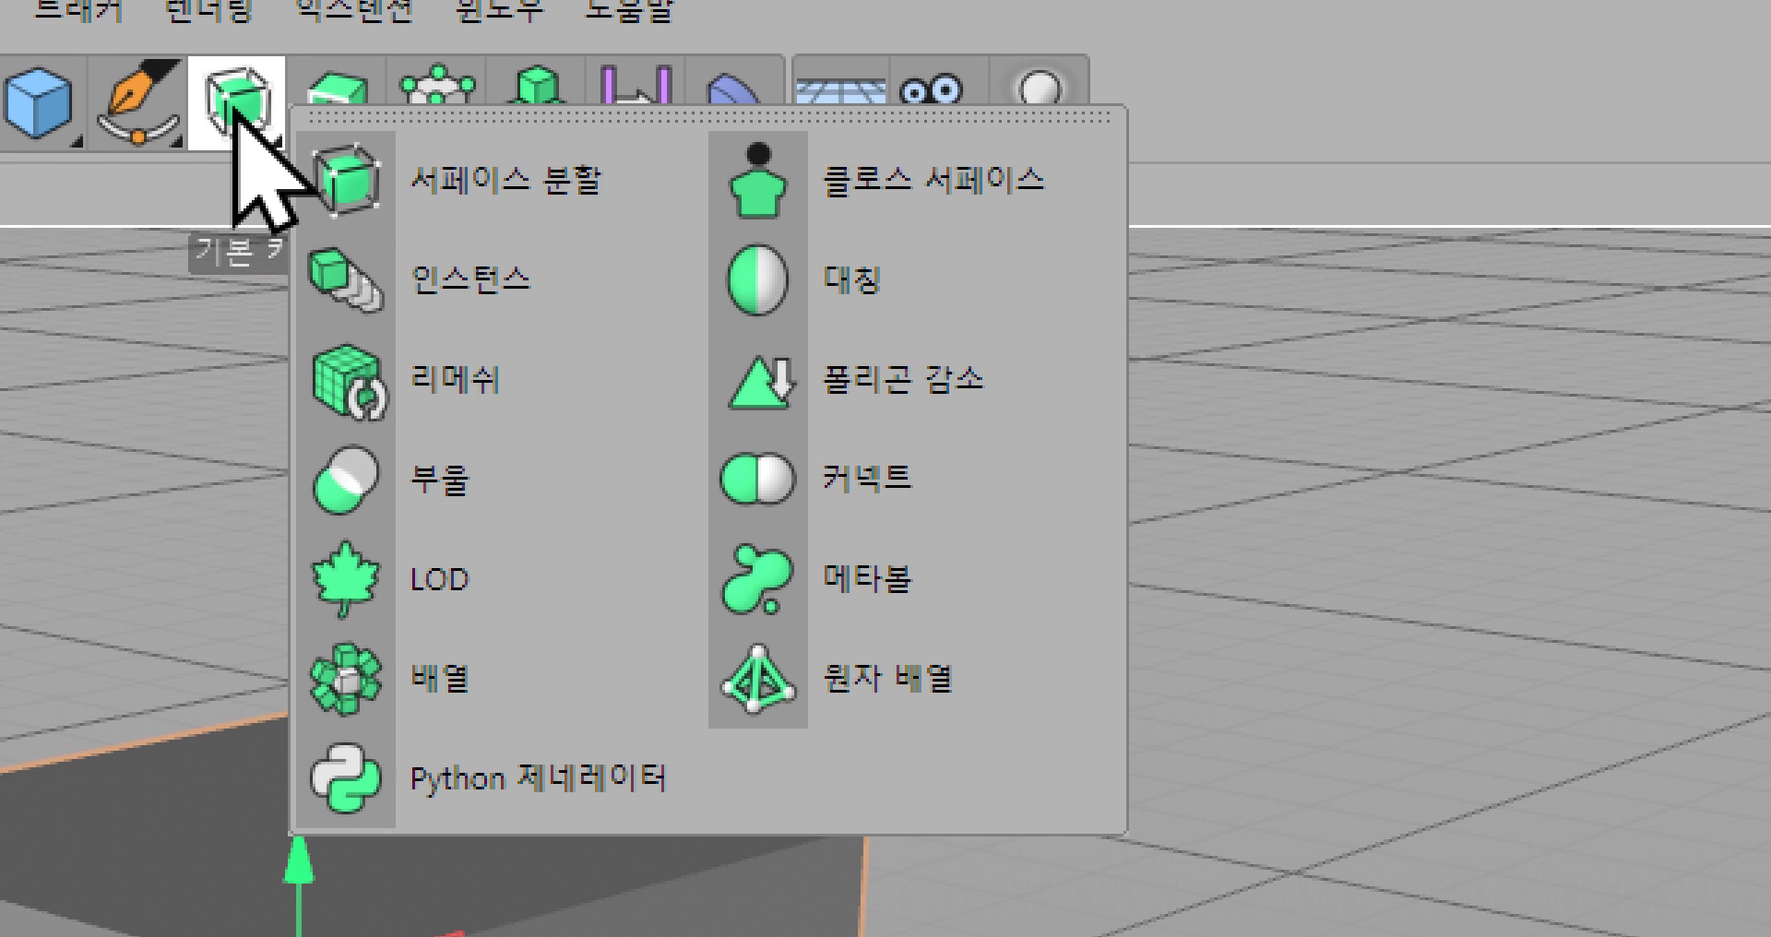
click(488, 330)
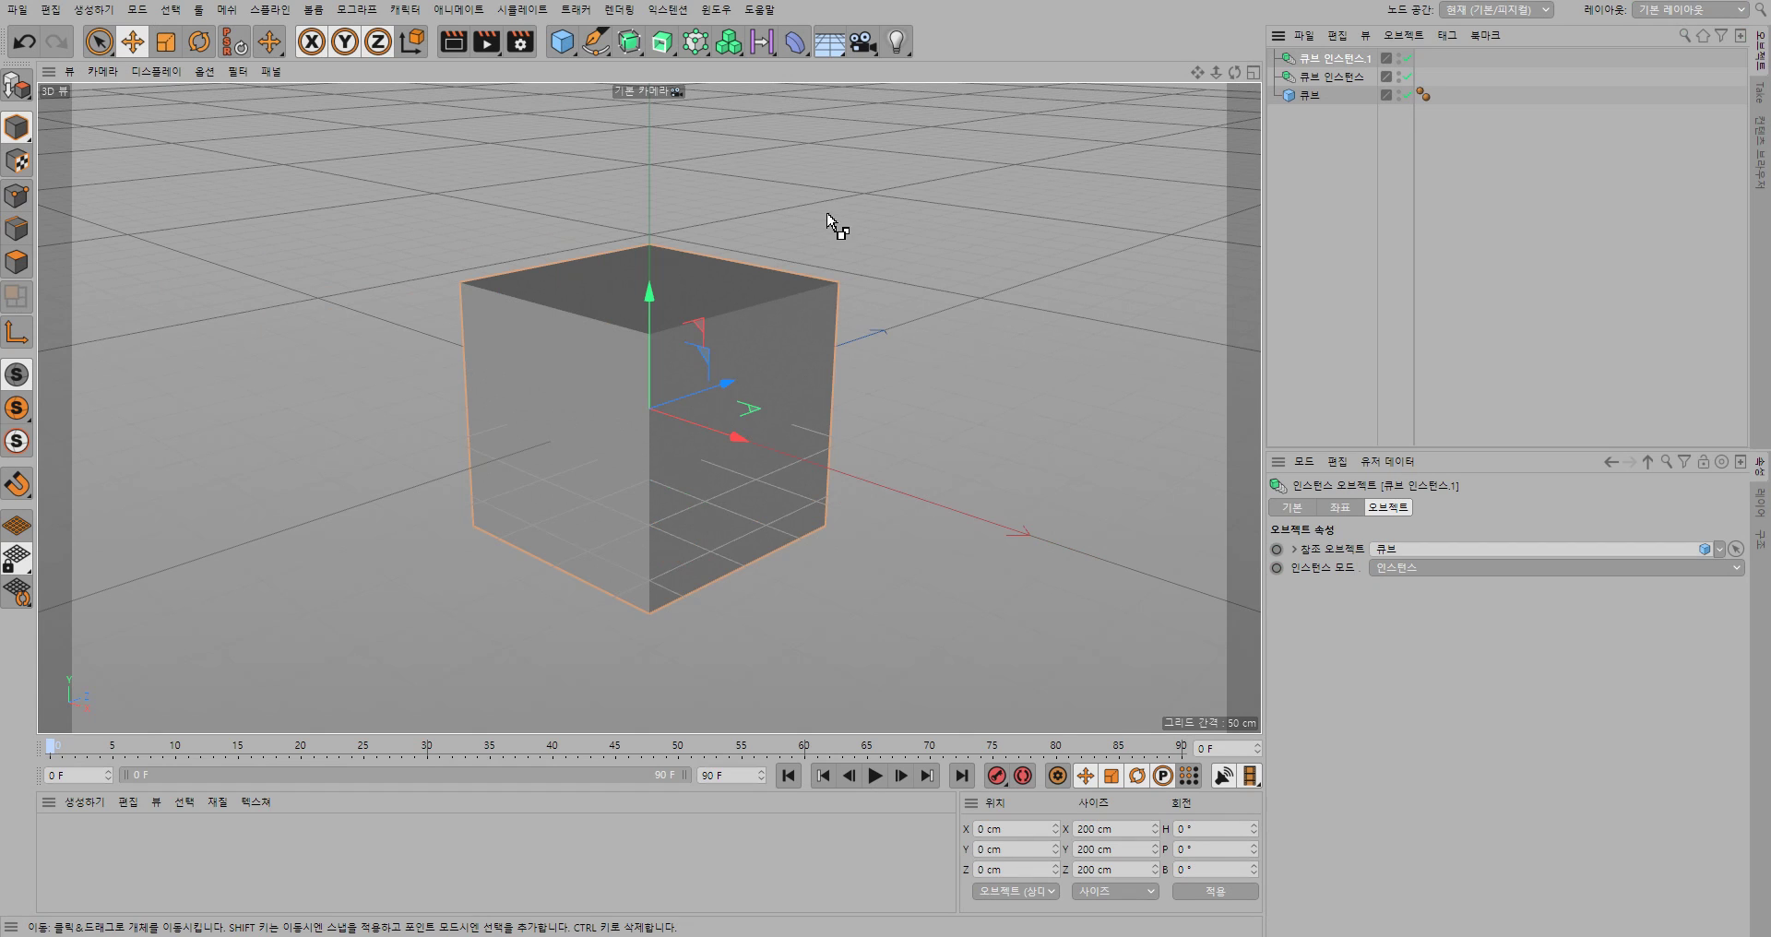
Move the two cube instances apart along X, the newer one to about 259 cm and the first one to about -314 cm.
drag(736, 430, 1037, 580)
click(1334, 78)
mouse_move(738, 441)
mouse_down()
mouse_move(444, 342)
mouse_move(668, 480)
mouse_move(773, 472)
mouse_move(750, 426)
mouse_up()
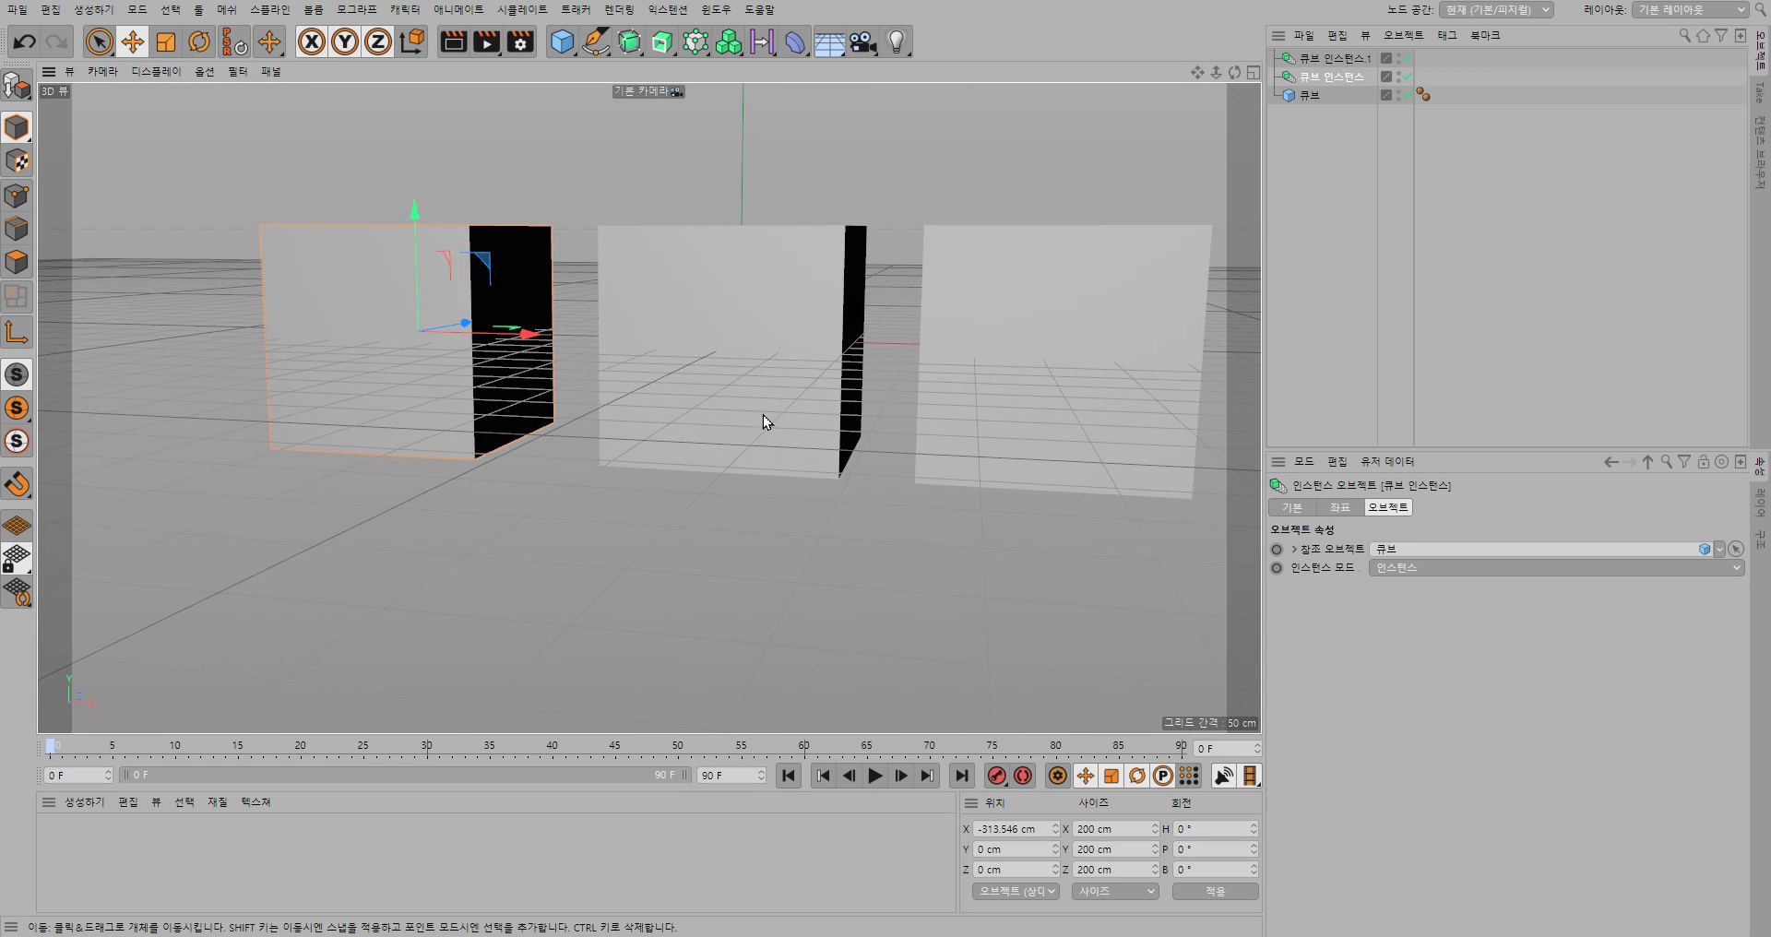
alt+drag(801, 350, 714, 461)
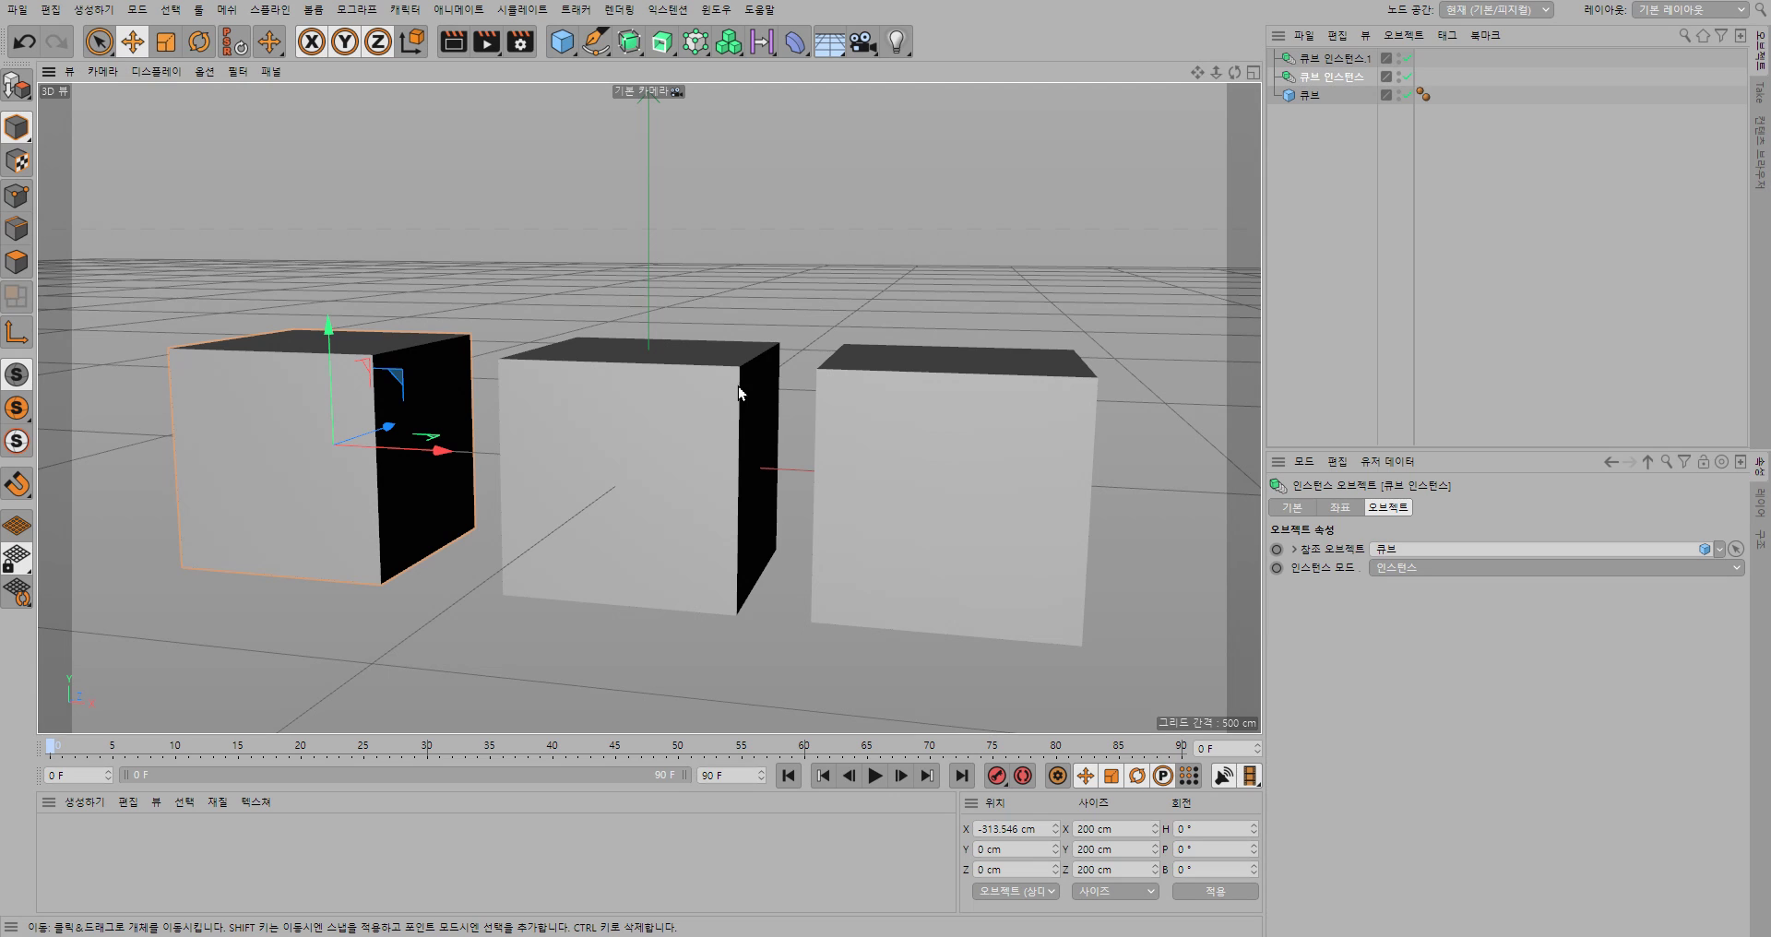
Resize the original middle cube to about 65 cm in X and about 196 cm in Y.
click(596, 368)
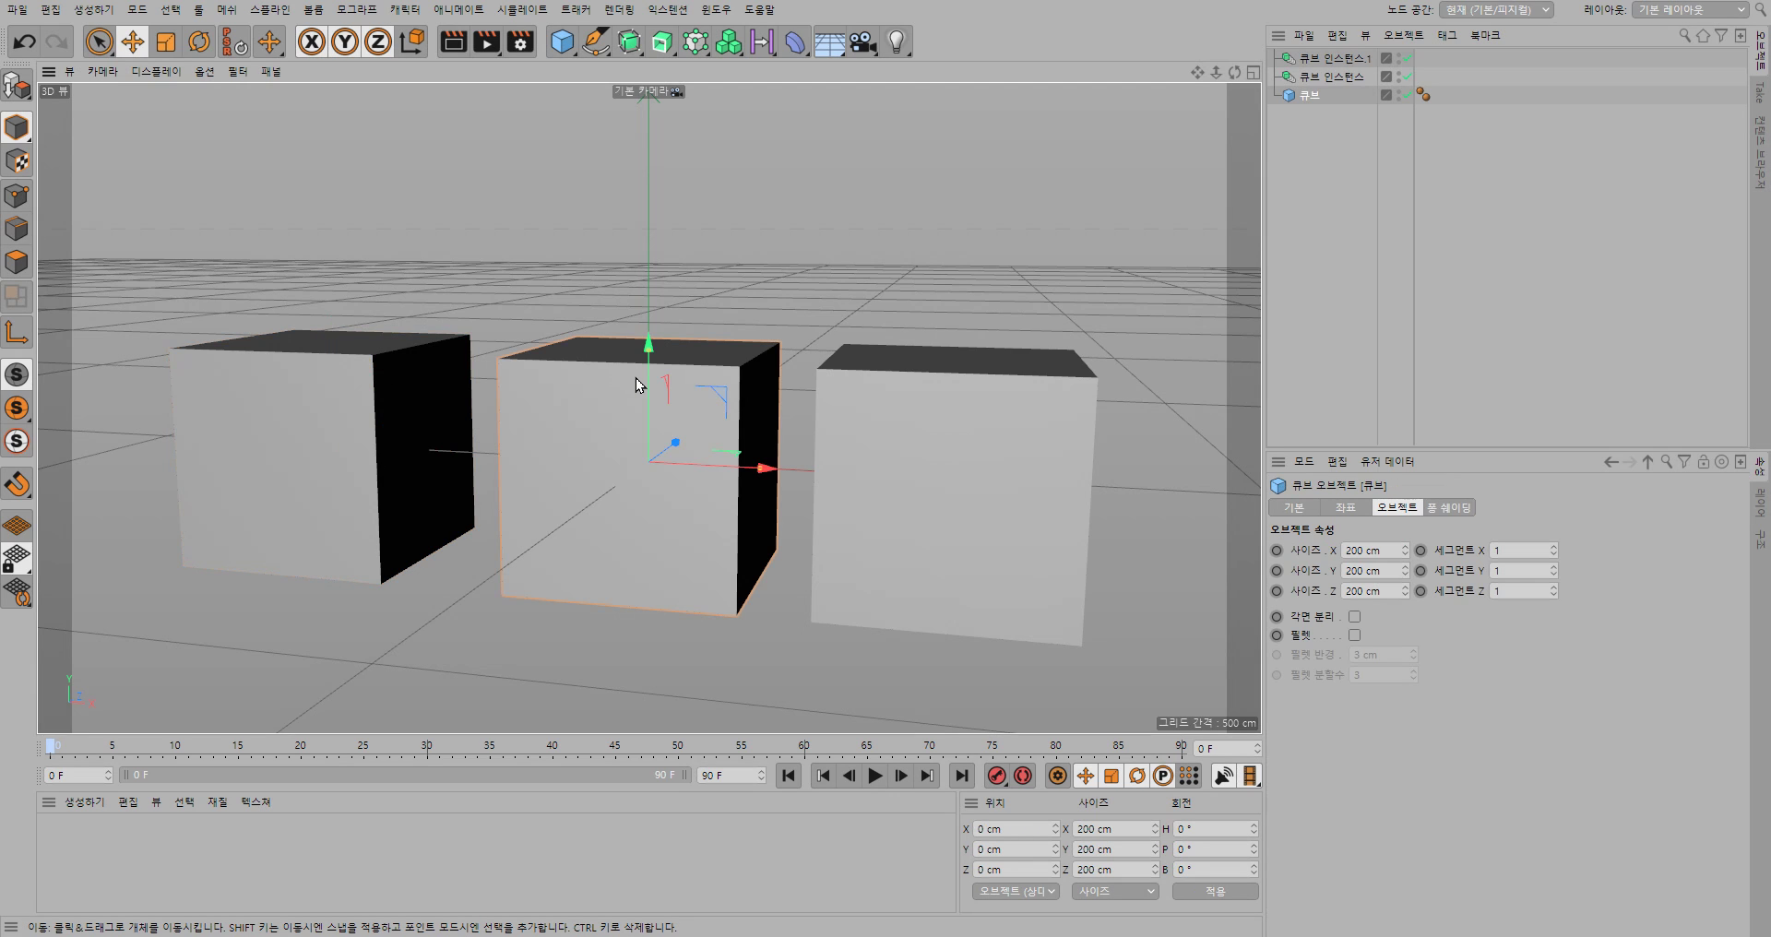
click(335, 397)
click(928, 467)
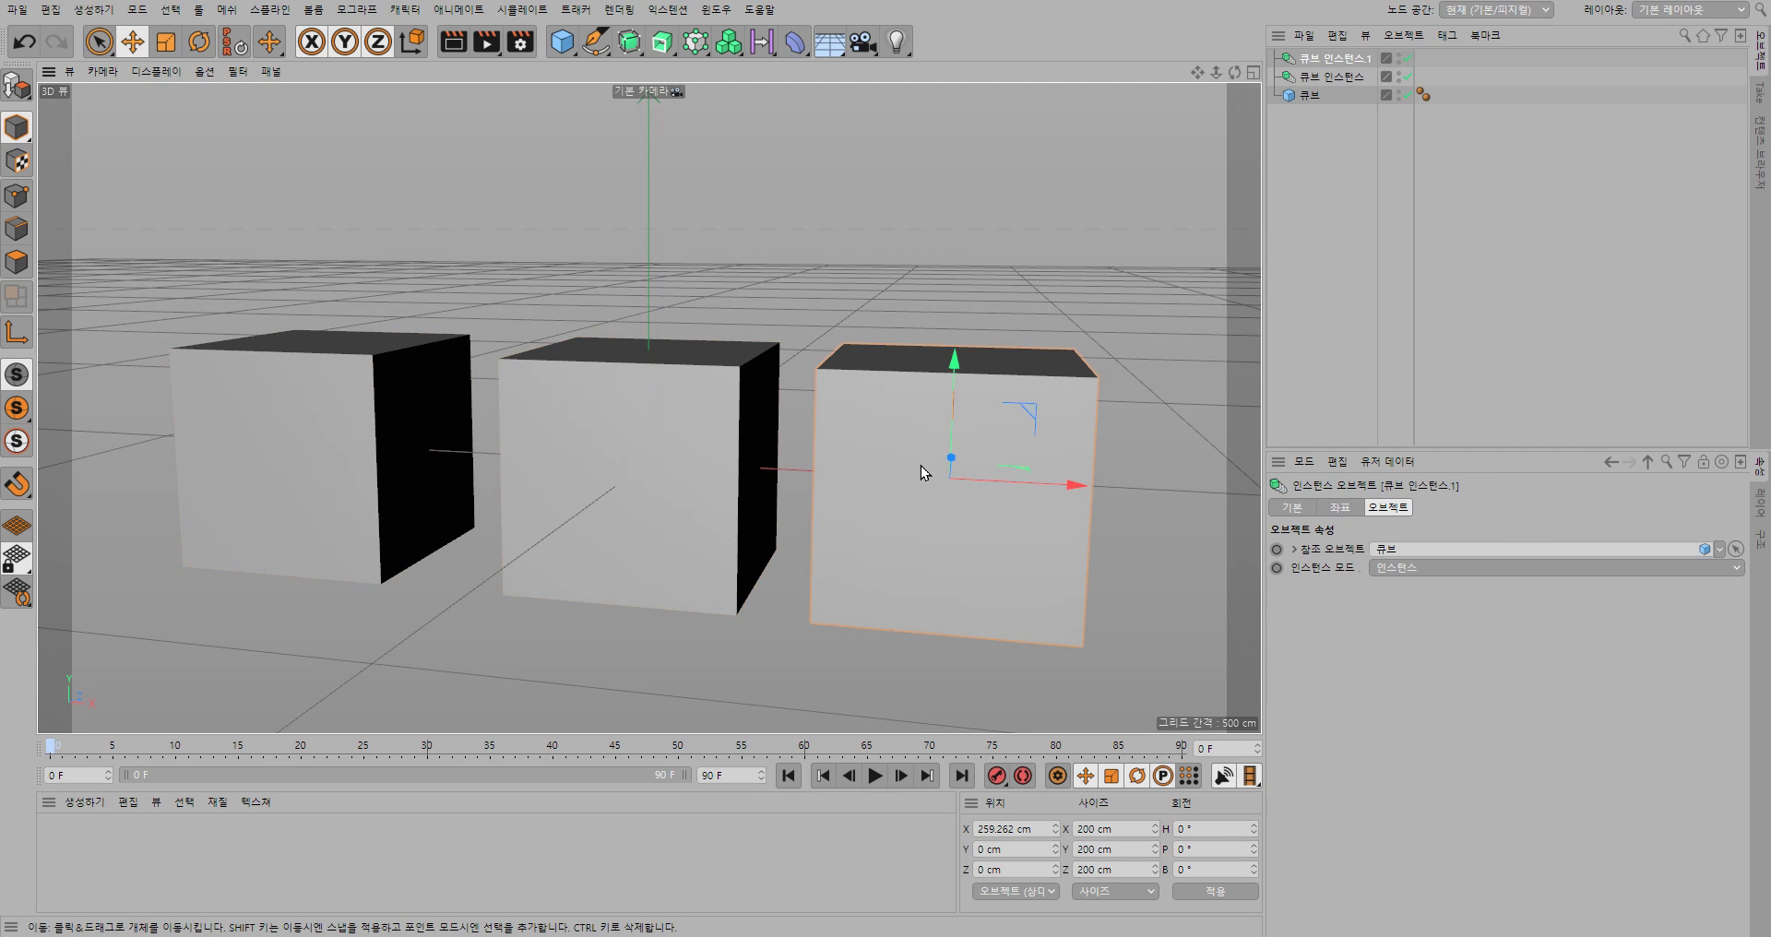
click(692, 420)
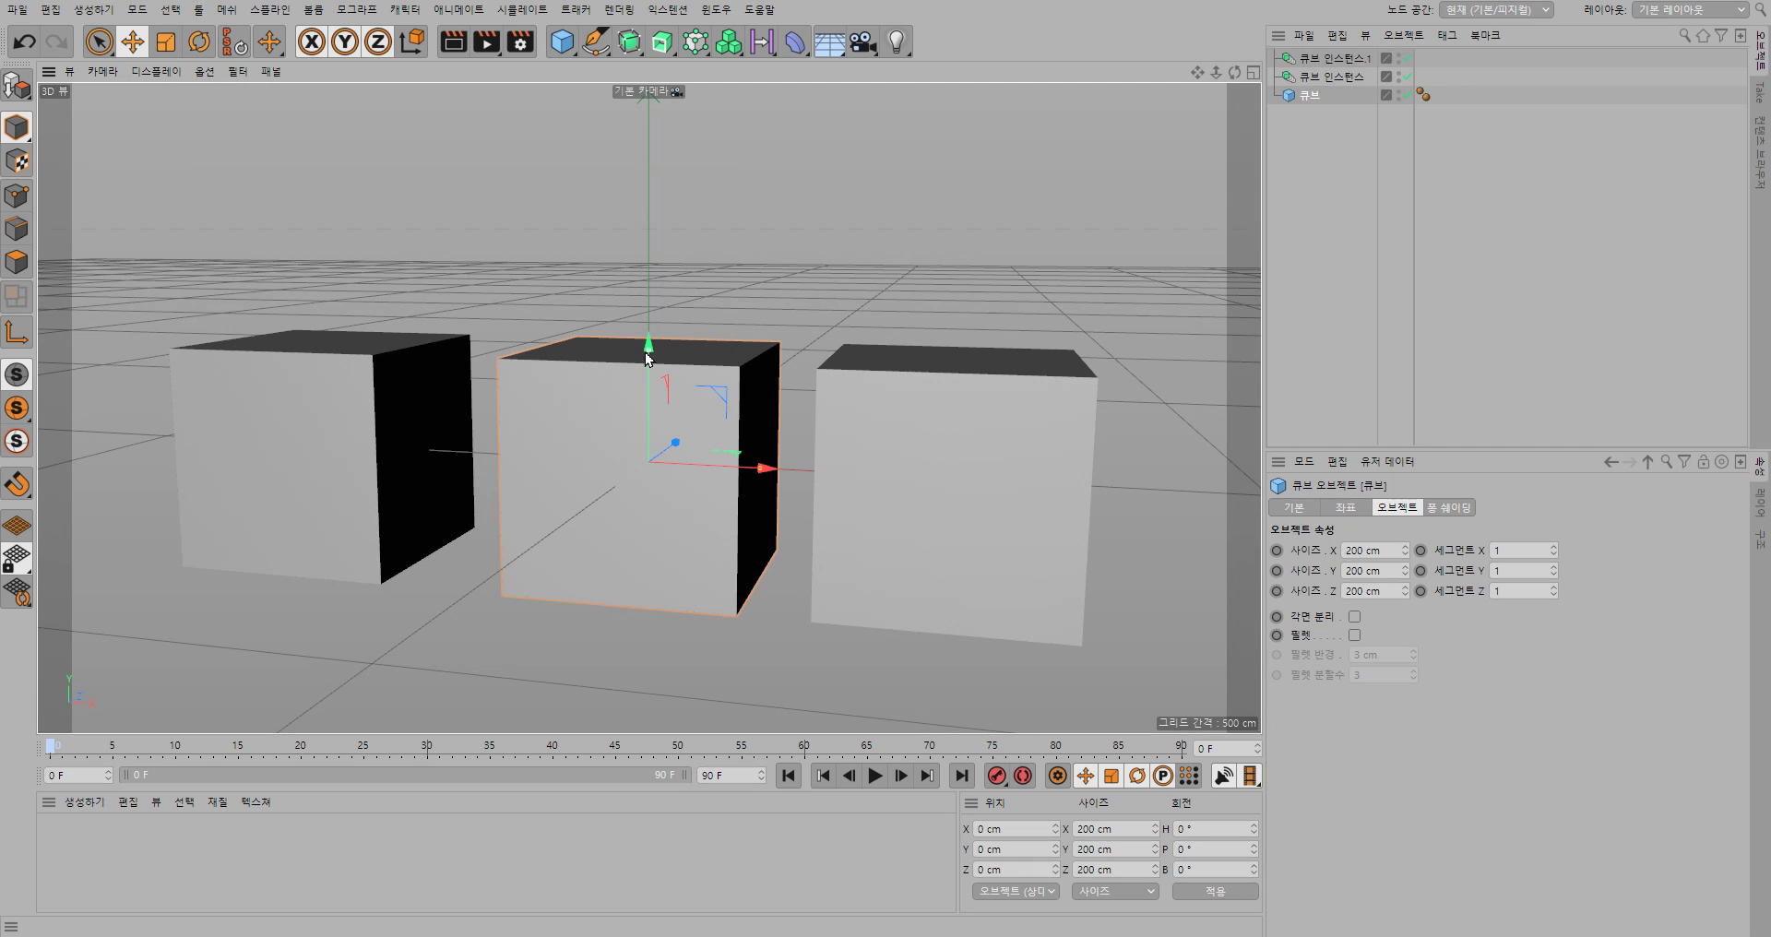
mouse_move(650, 355)
mouse_down()
mouse_move(653, 406)
mouse_move(655, 368)
mouse_up()
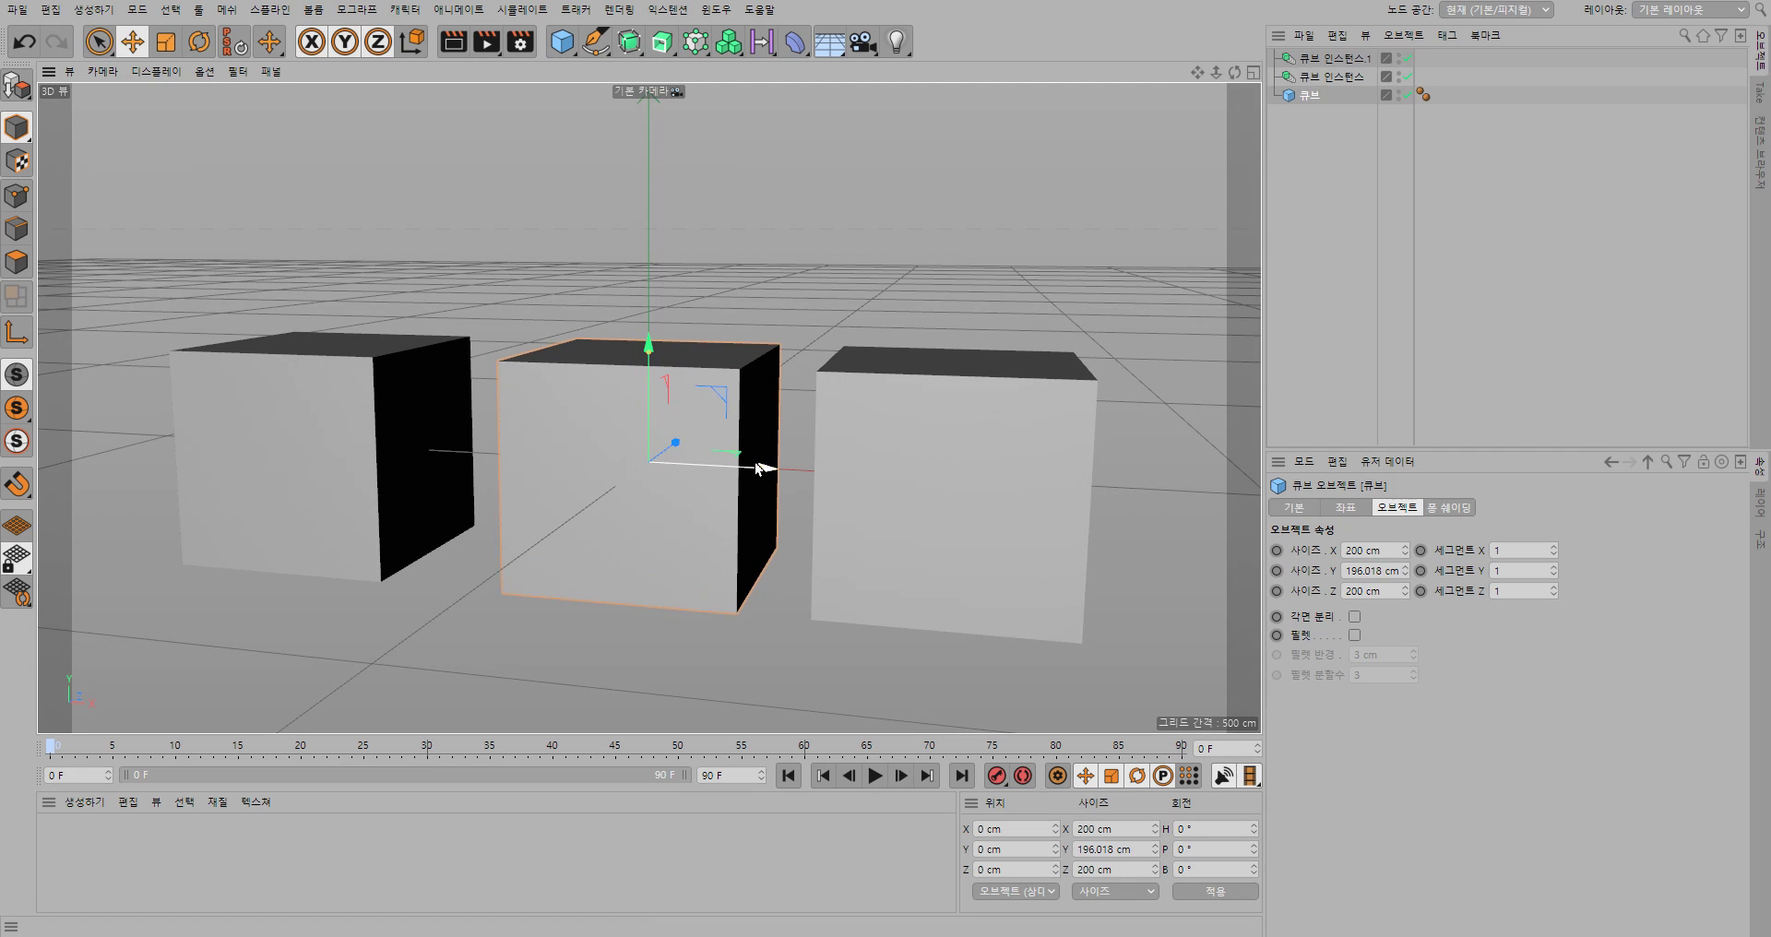
drag(754, 469, 684, 464)
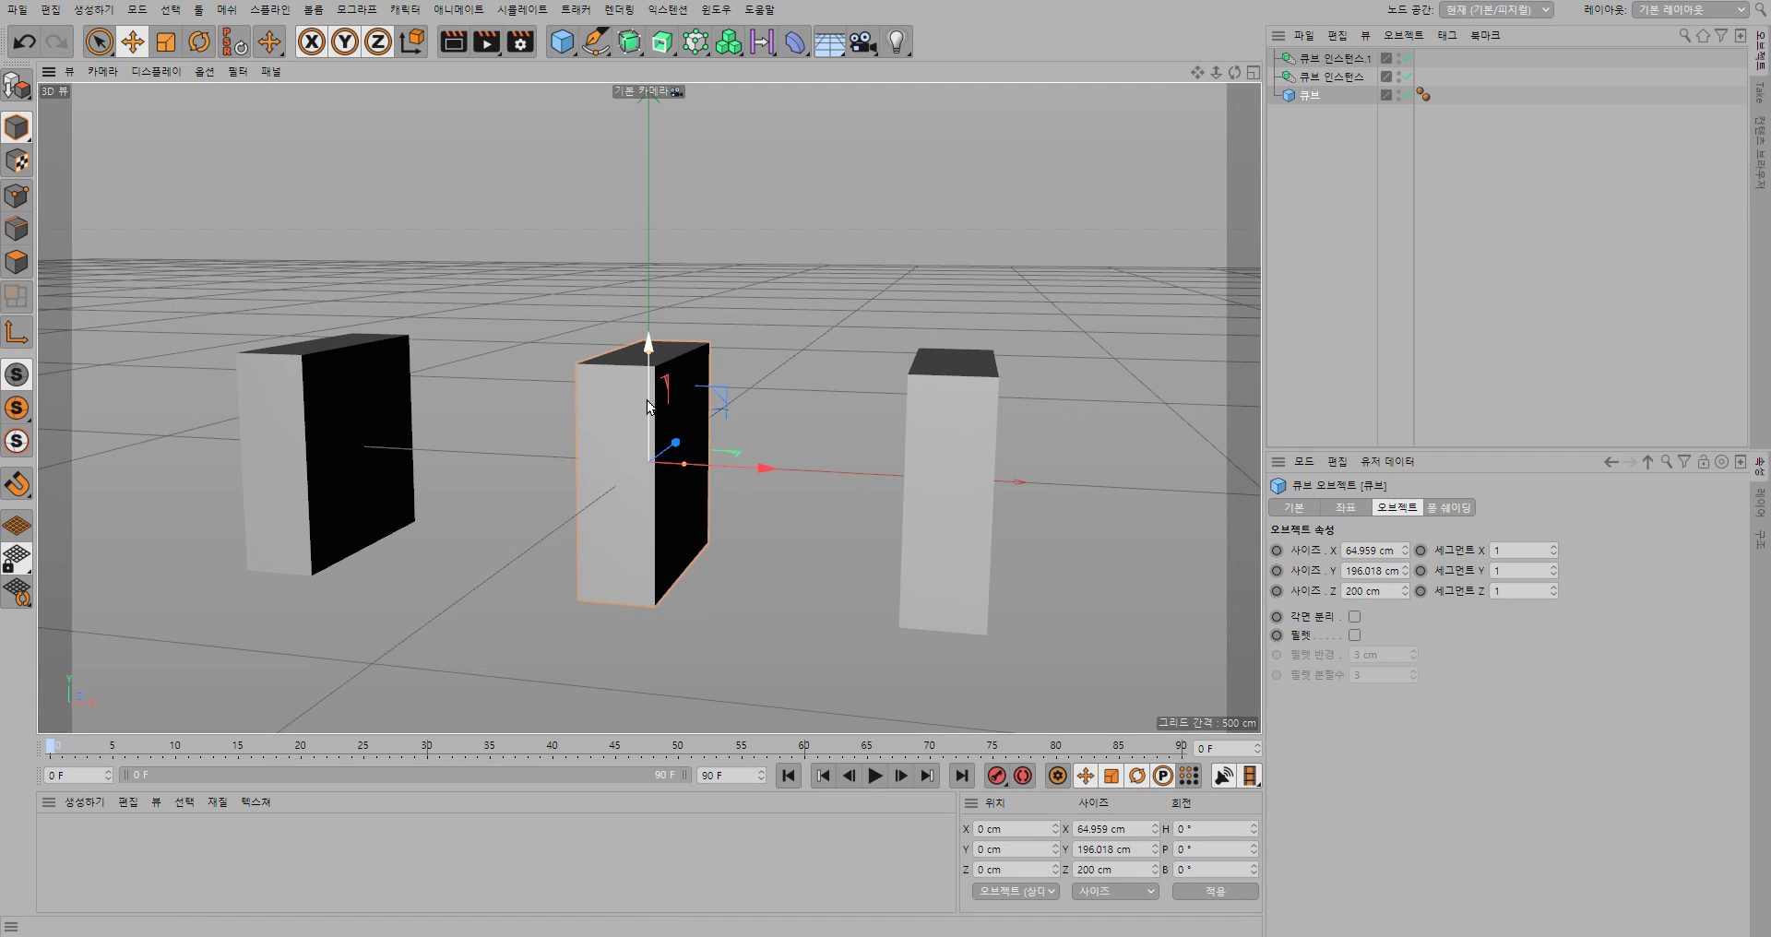
Reduce the original cube's height to about 84 cm and reposition it at about X -7 cm, Y 9 cm.
drag(651, 340, 650, 180)
mouse_move(756, 302)
mouse_down()
mouse_move(814, 305)
mouse_move(719, 302)
mouse_move(749, 308)
mouse_up()
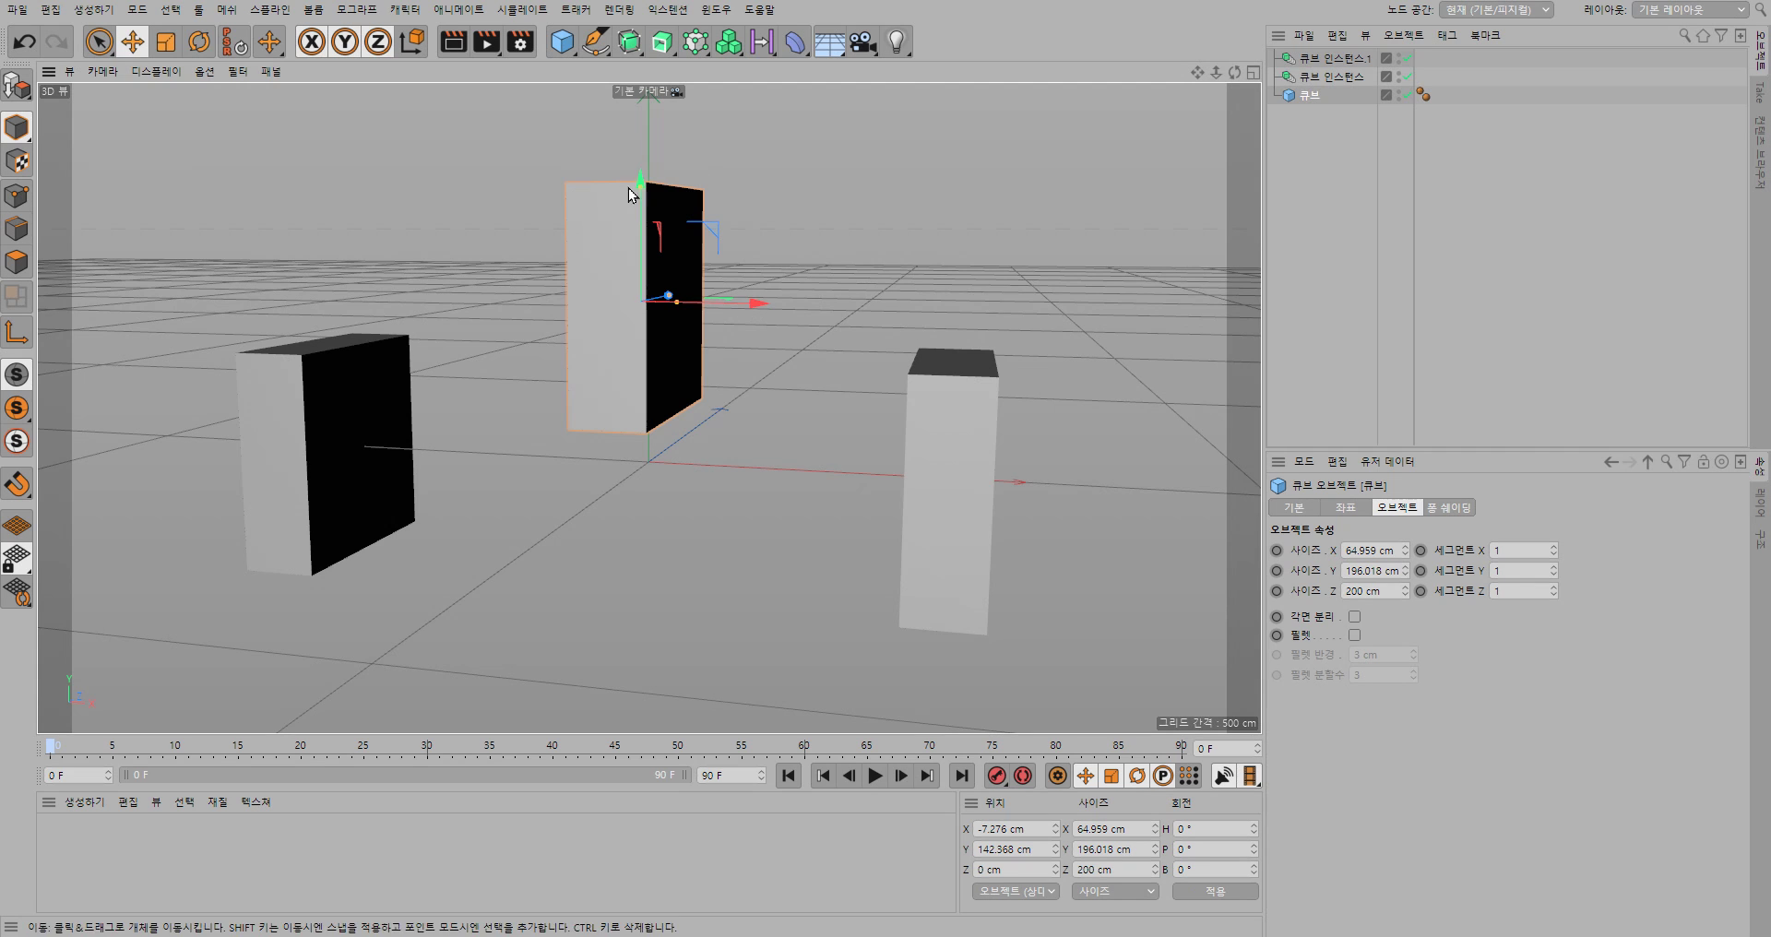
drag(641, 192, 640, 253)
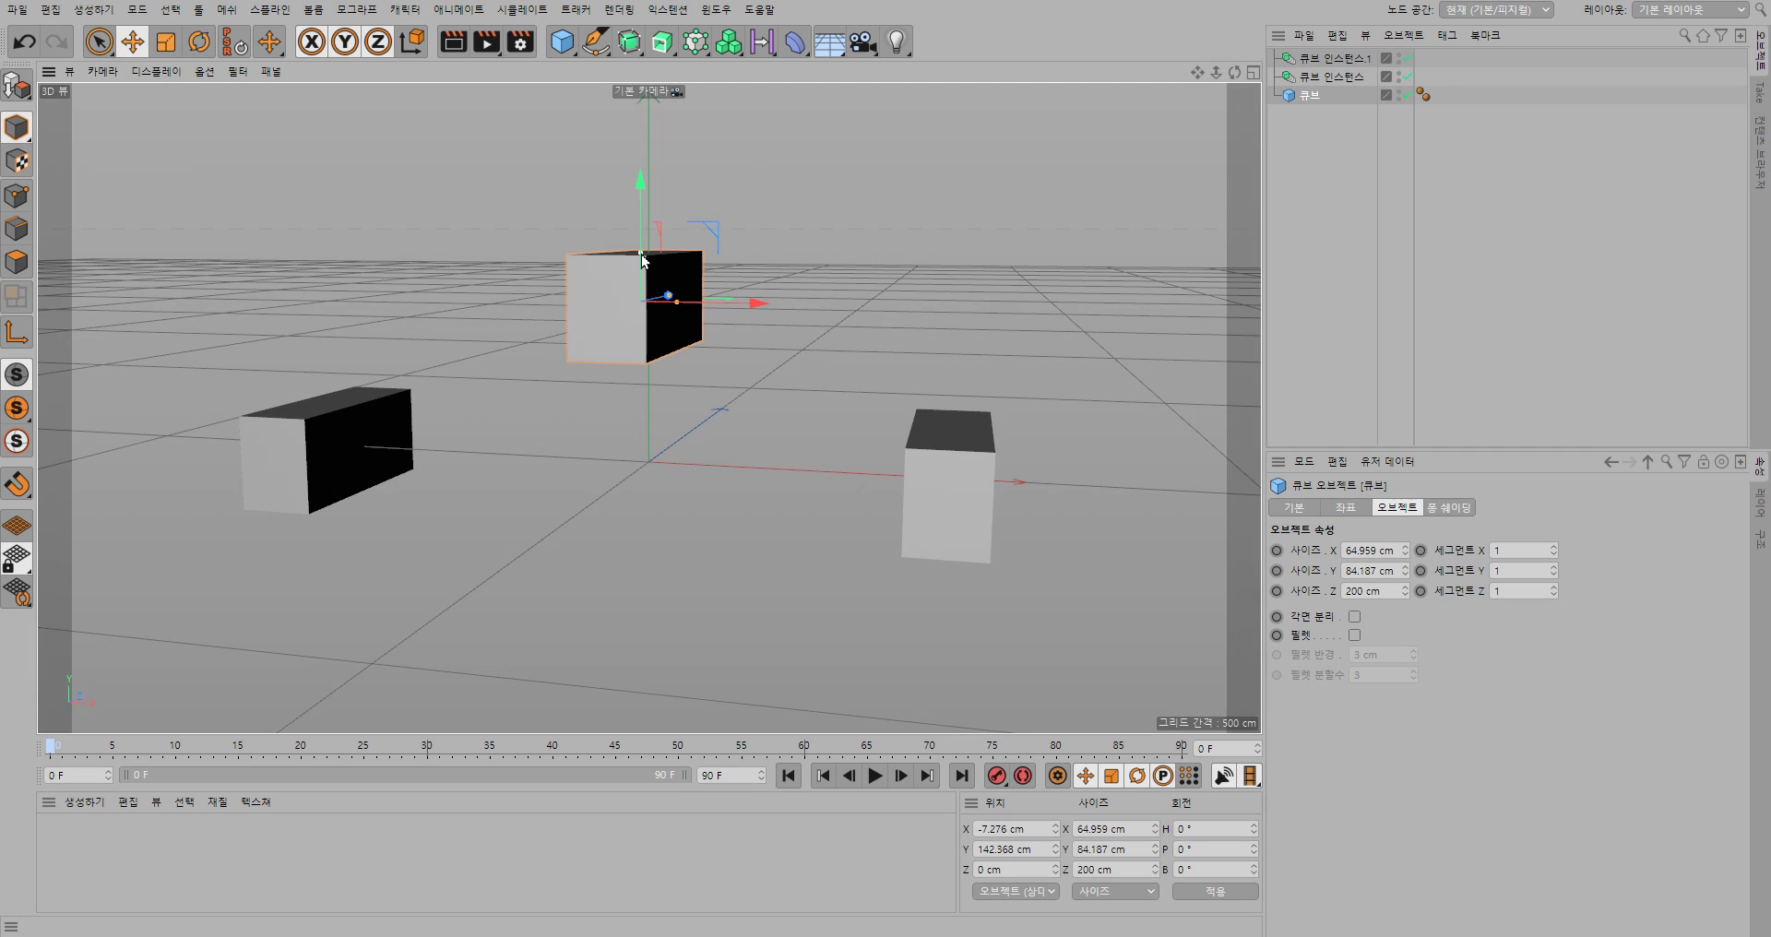
drag(640, 189, 646, 339)
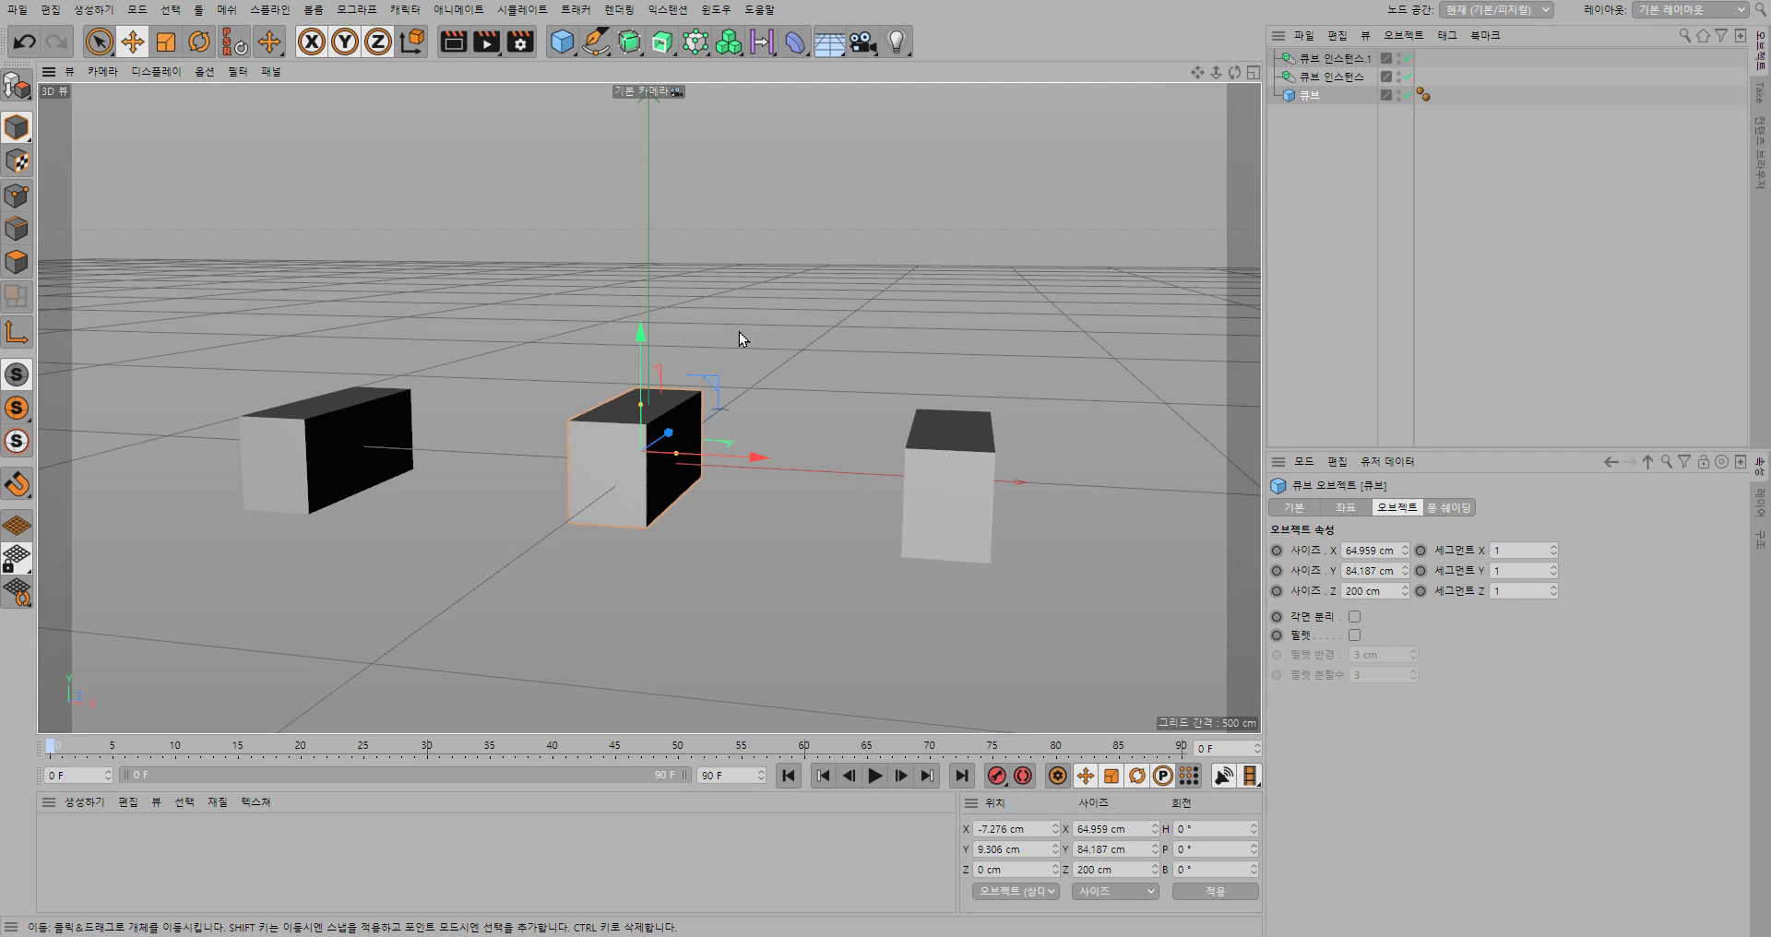
Resize the original cube to about 69 cm in X and 87 cm in Z, and raise it to about Y 22 cm.
drag(678, 455, 679, 453)
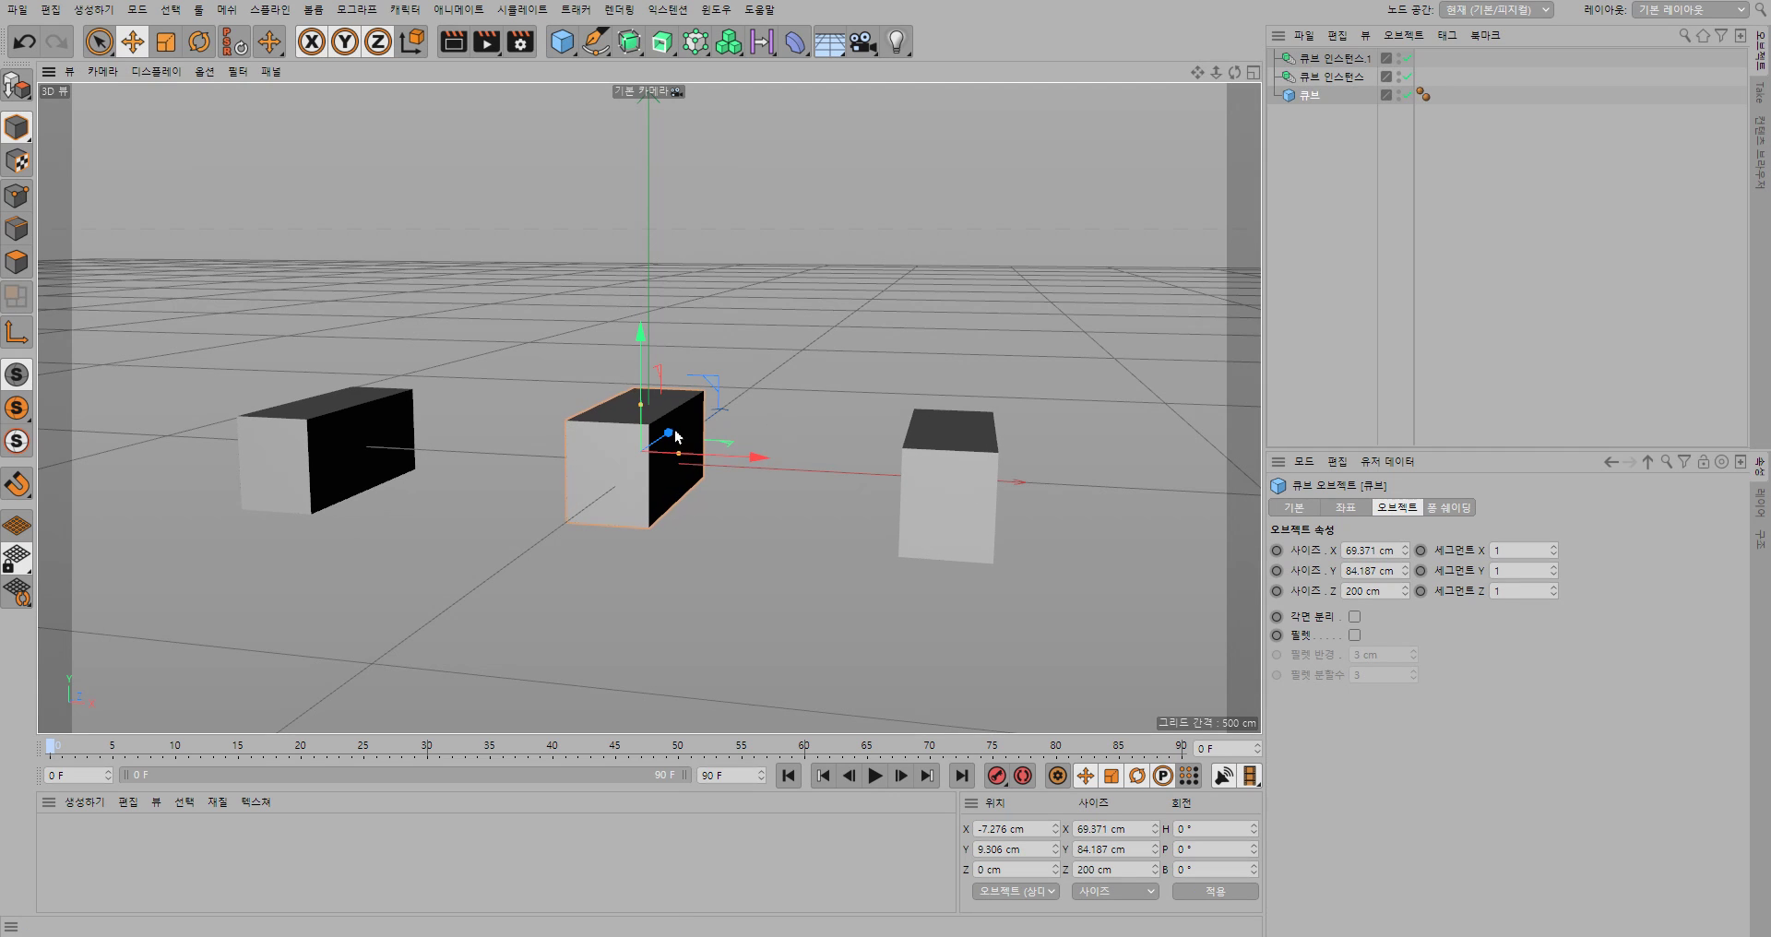
mouse_move(665, 442)
mouse_down()
mouse_move(696, 407)
mouse_move(655, 446)
mouse_up()
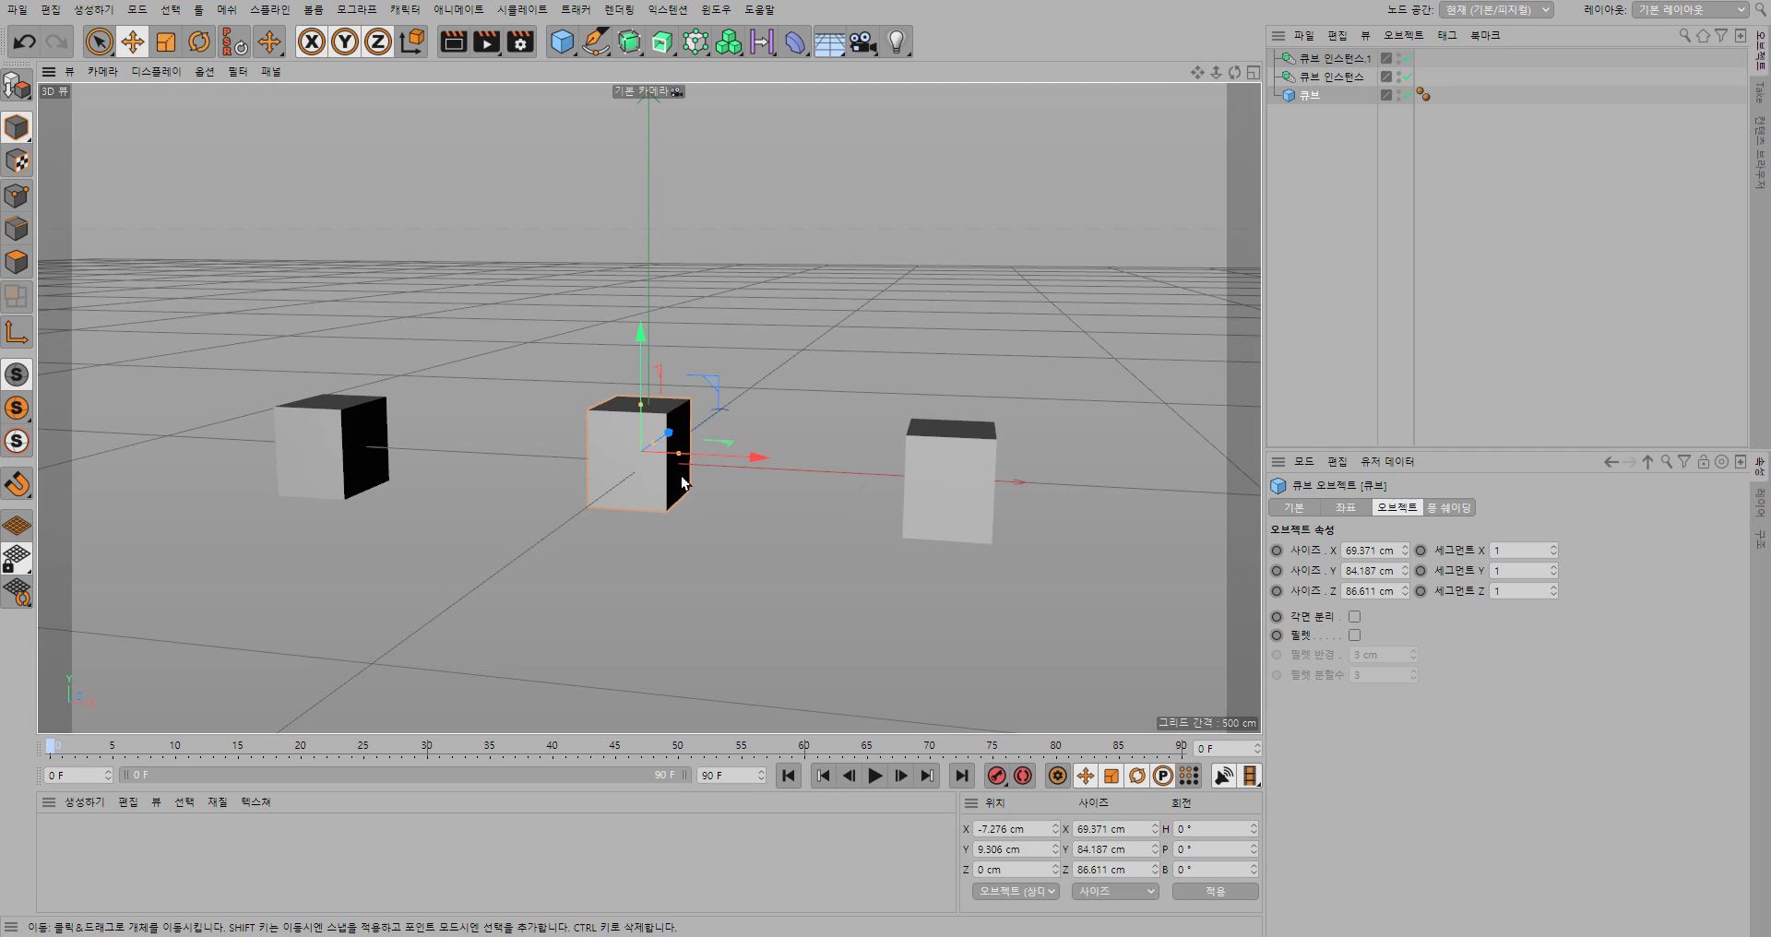
drag(640, 340, 644, 221)
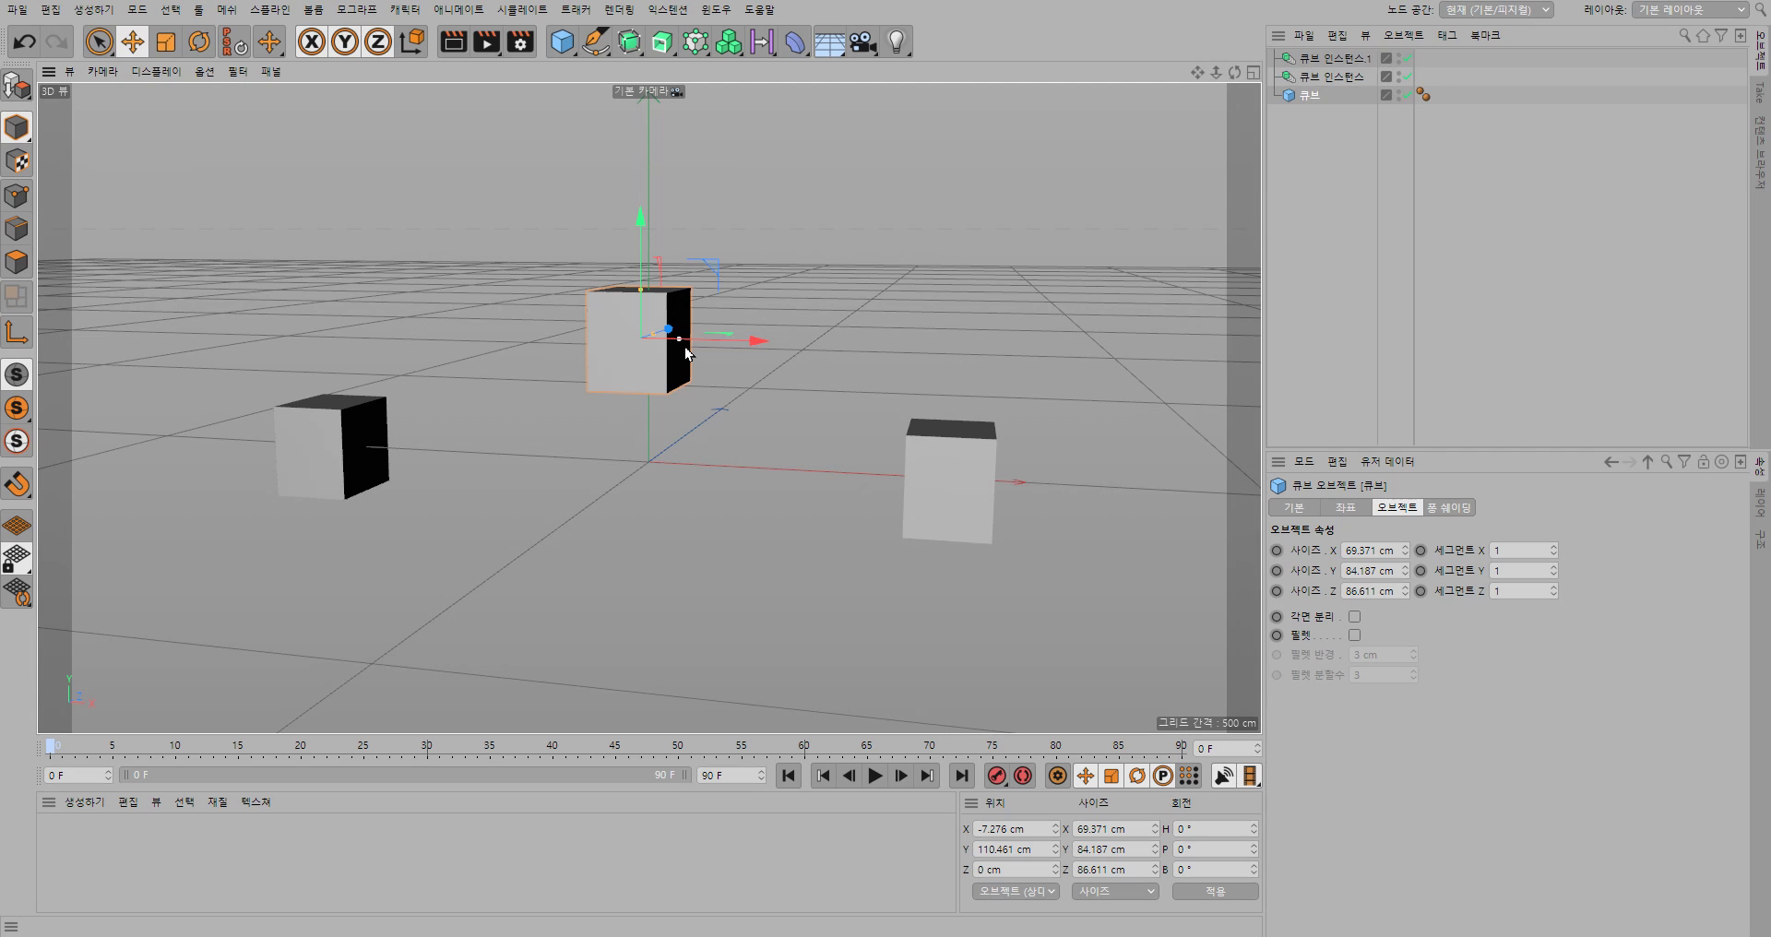
drag(639, 223, 622, 324)
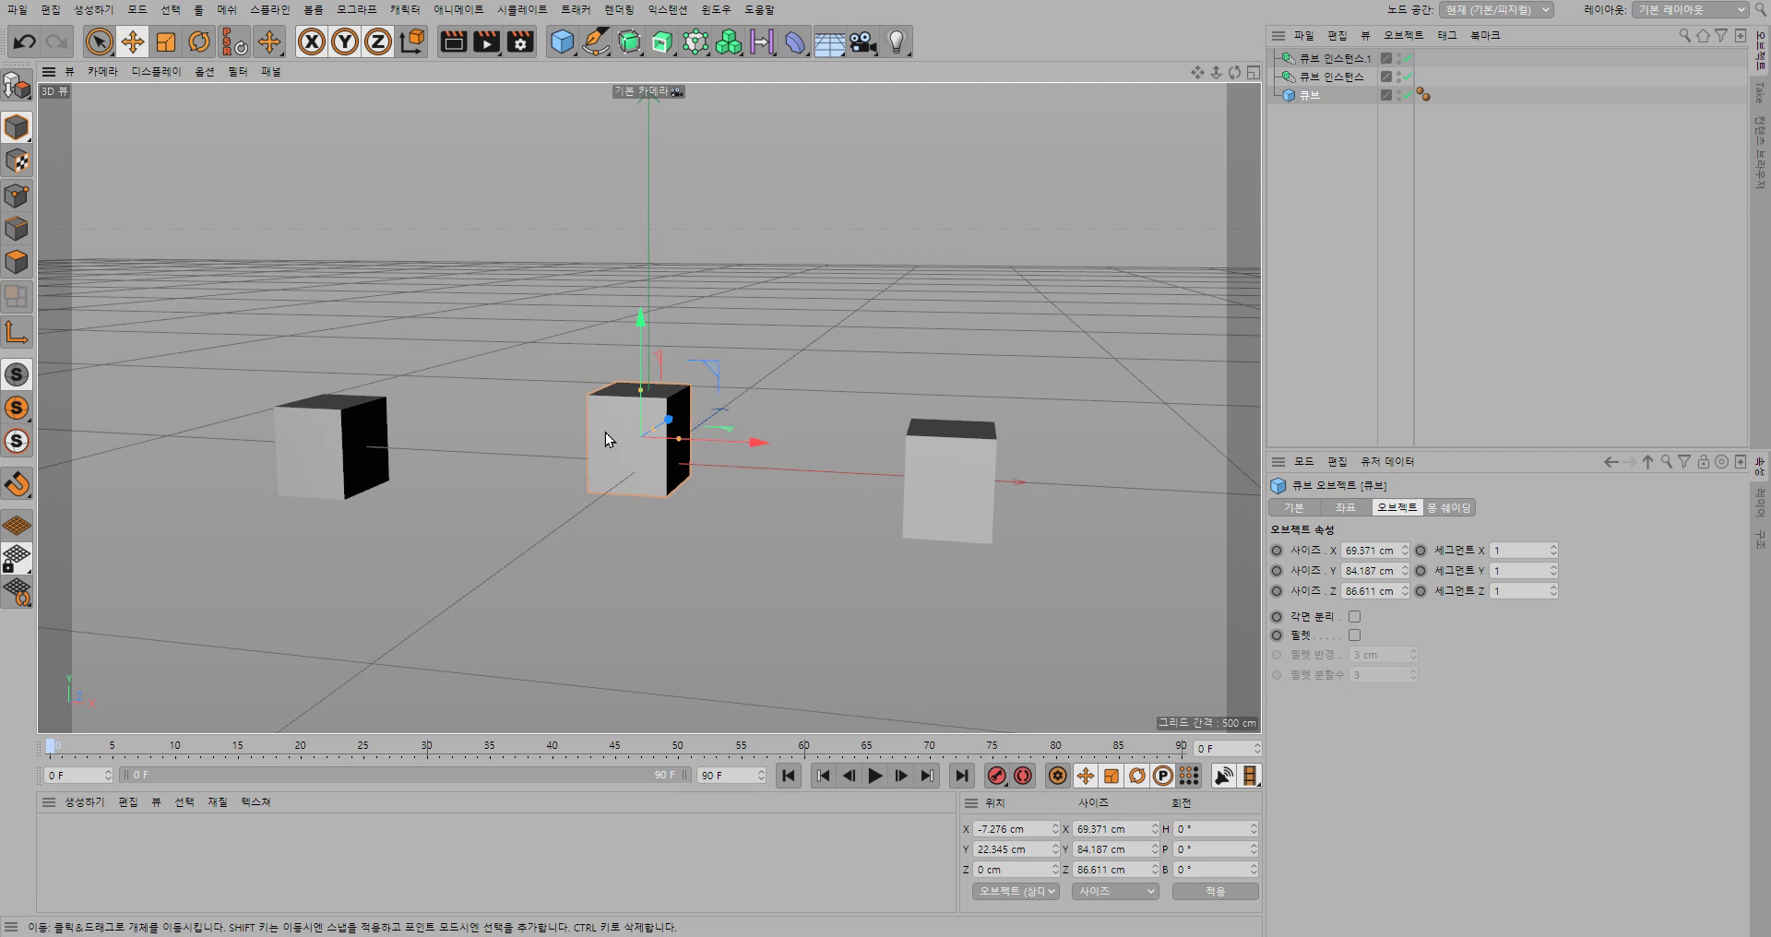
Add a third instance of the cube, and delete all objects from the scene.
click(627, 46)
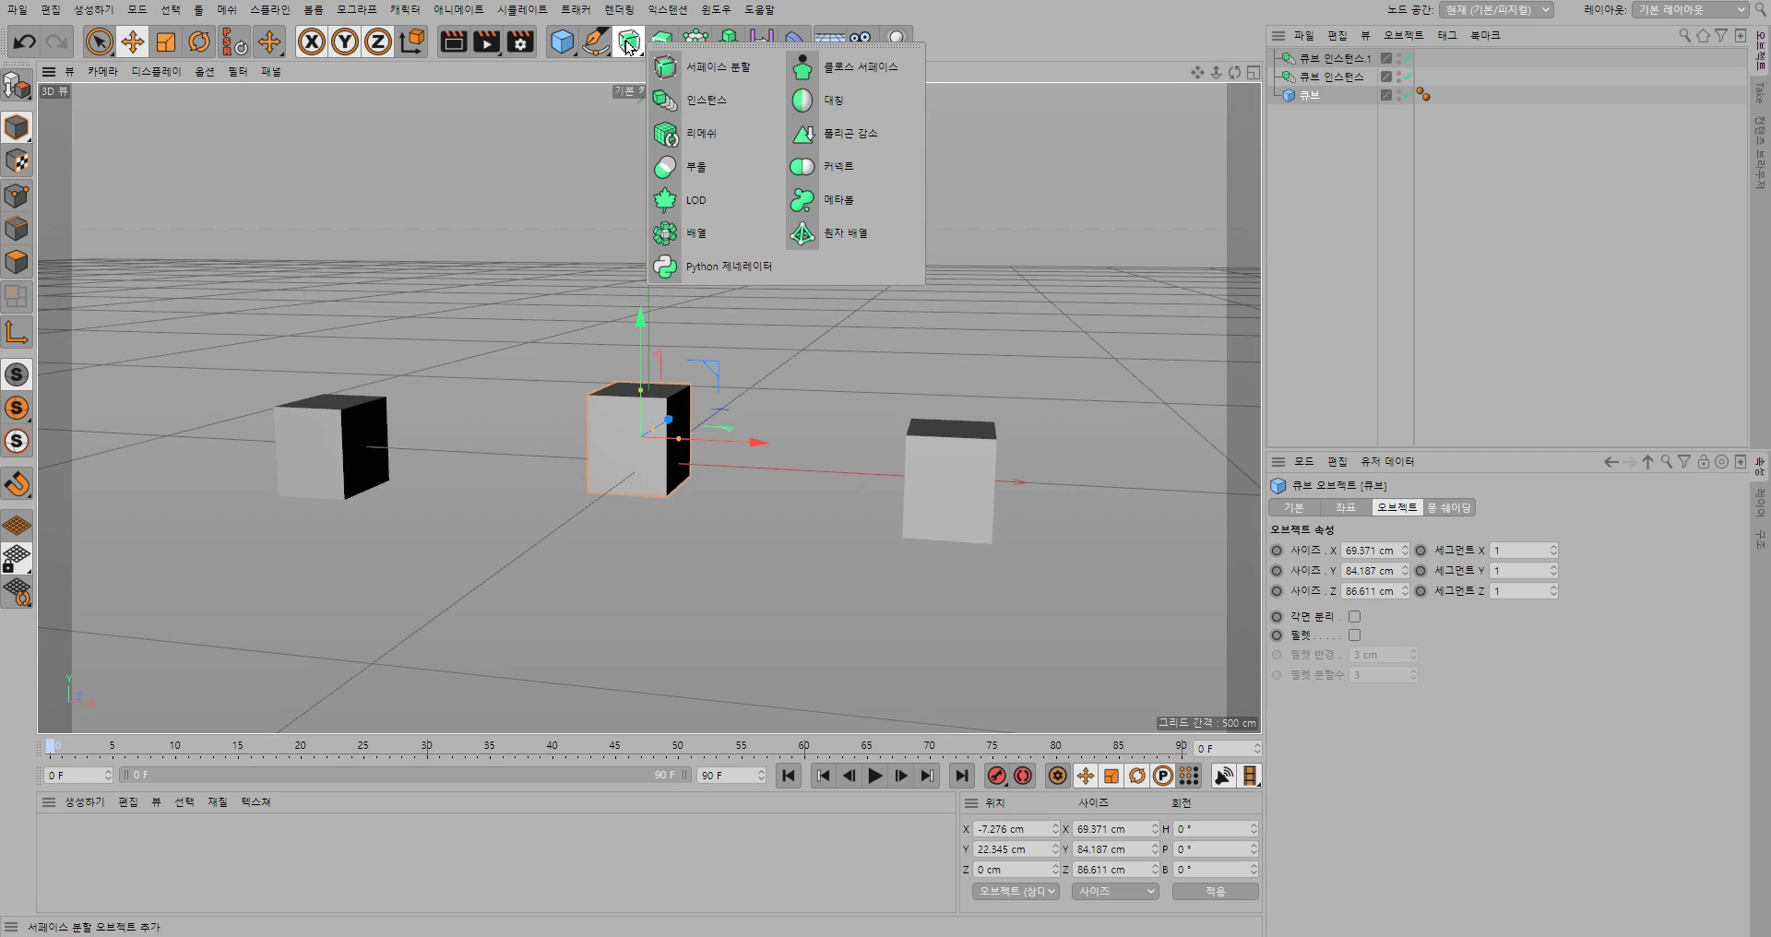
click(708, 105)
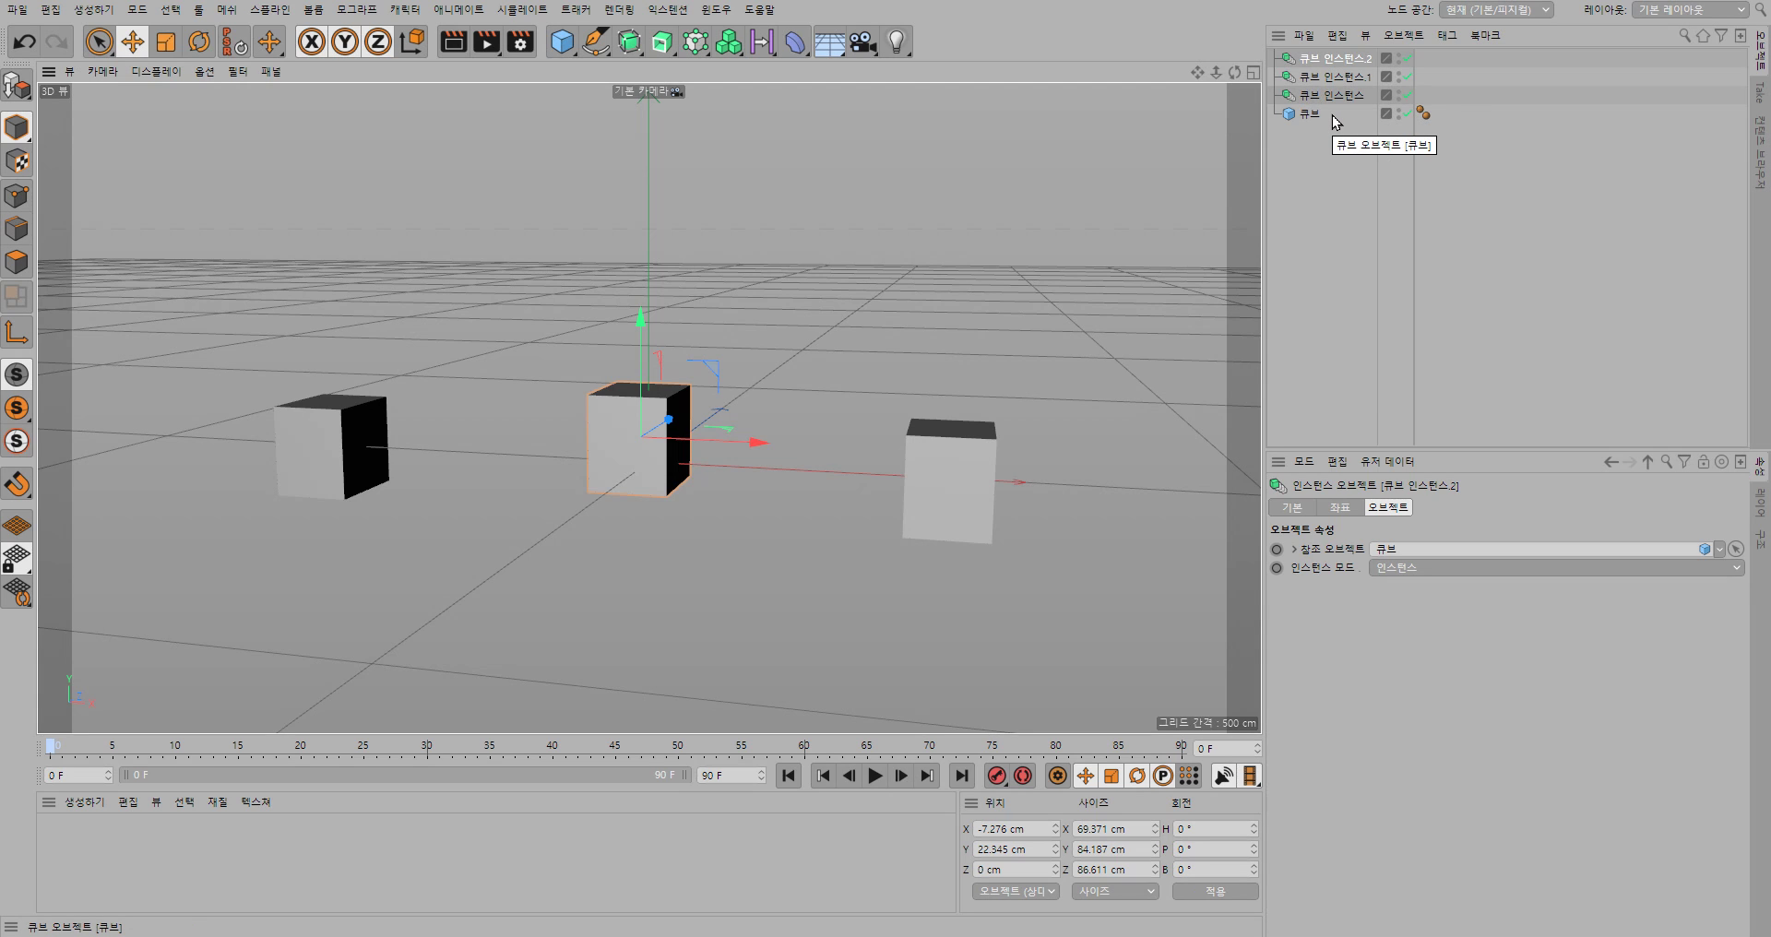
drag(1481, 218, 1280, 58)
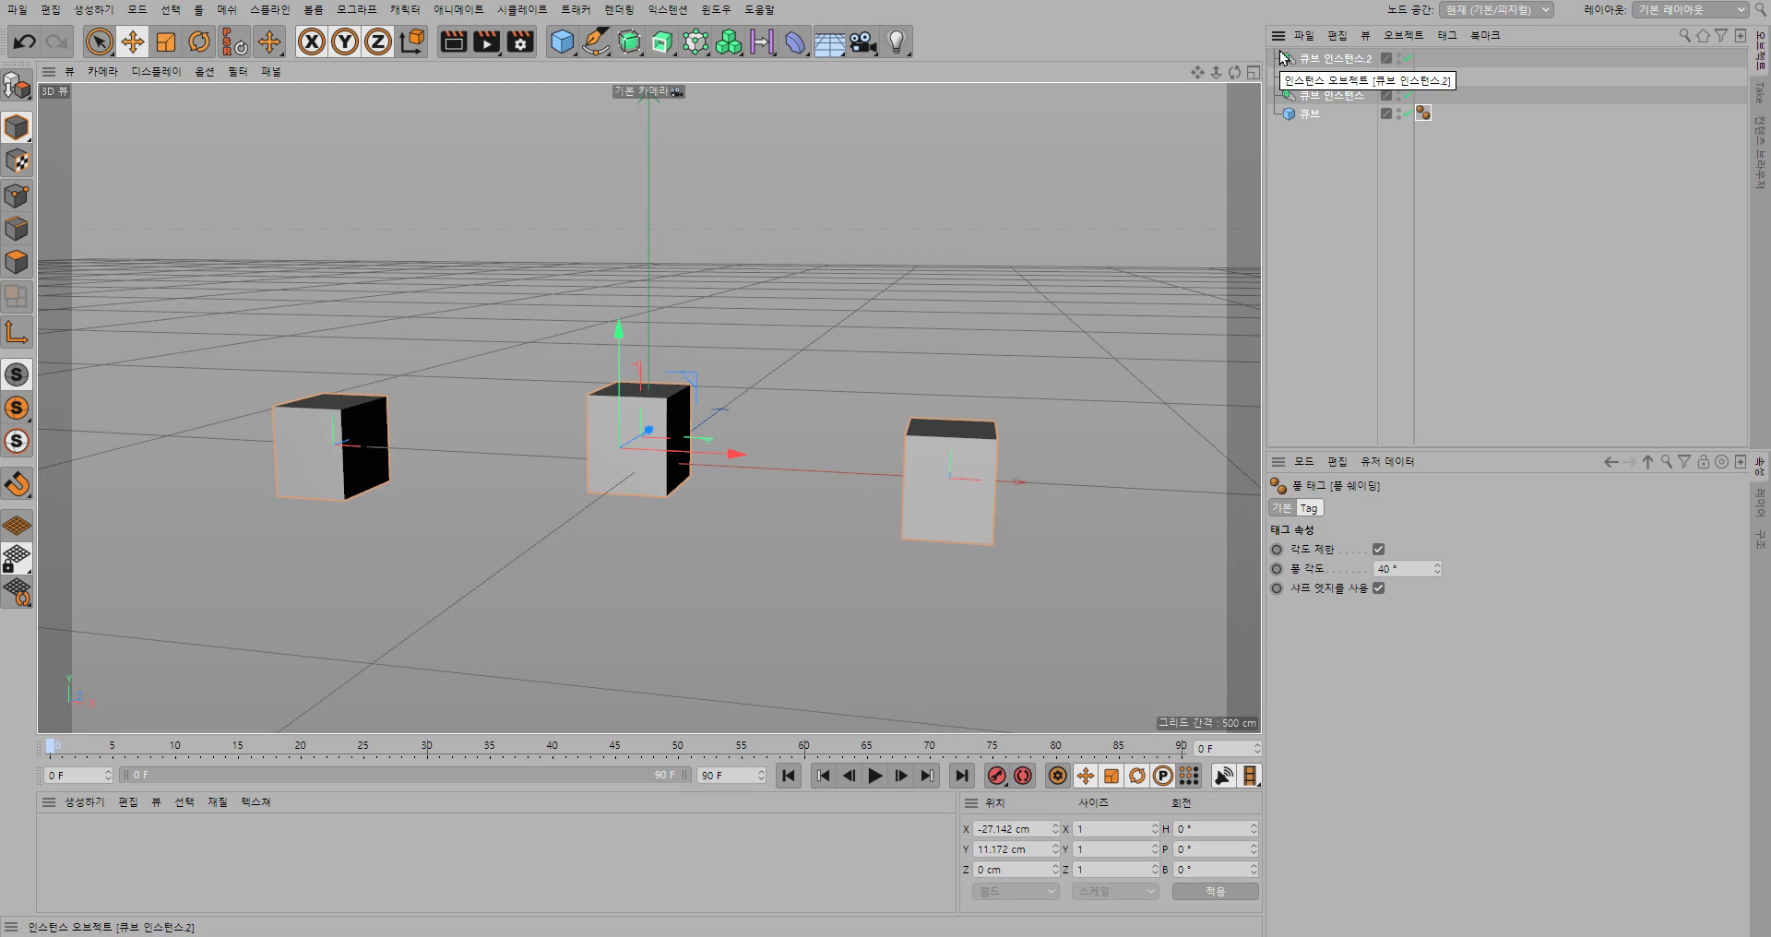
key(Delete)
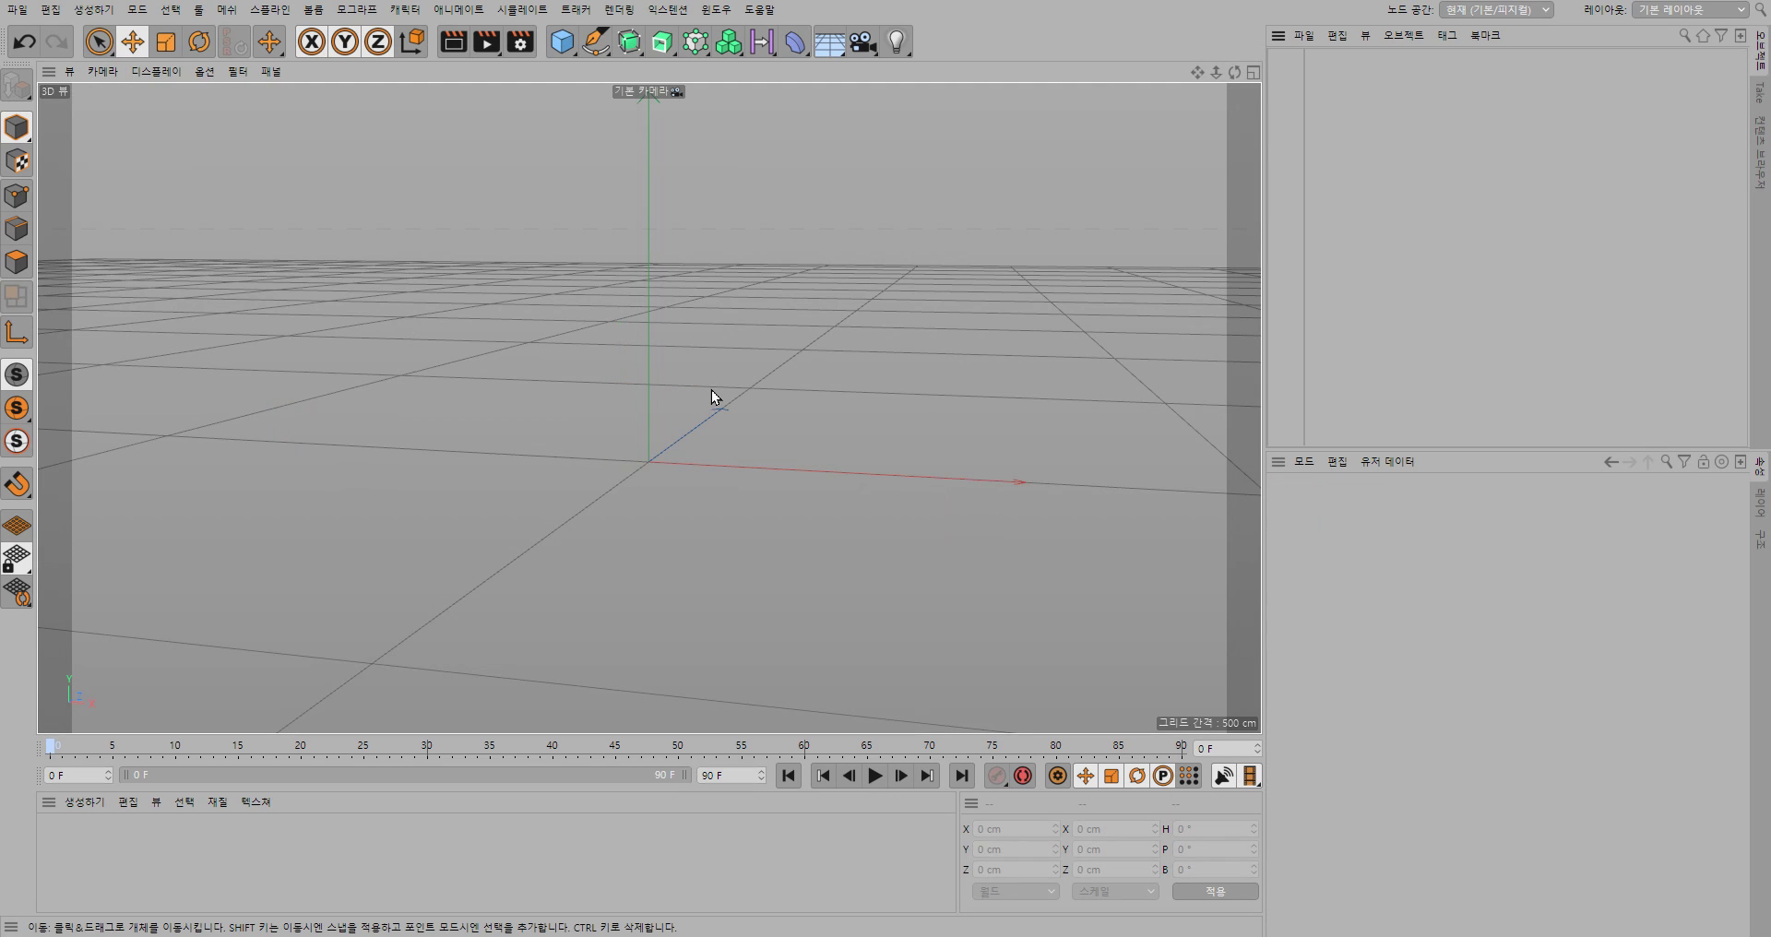
Add a new cube and create an instance of it, placed beside it at about 218 cm along X.
click(561, 43)
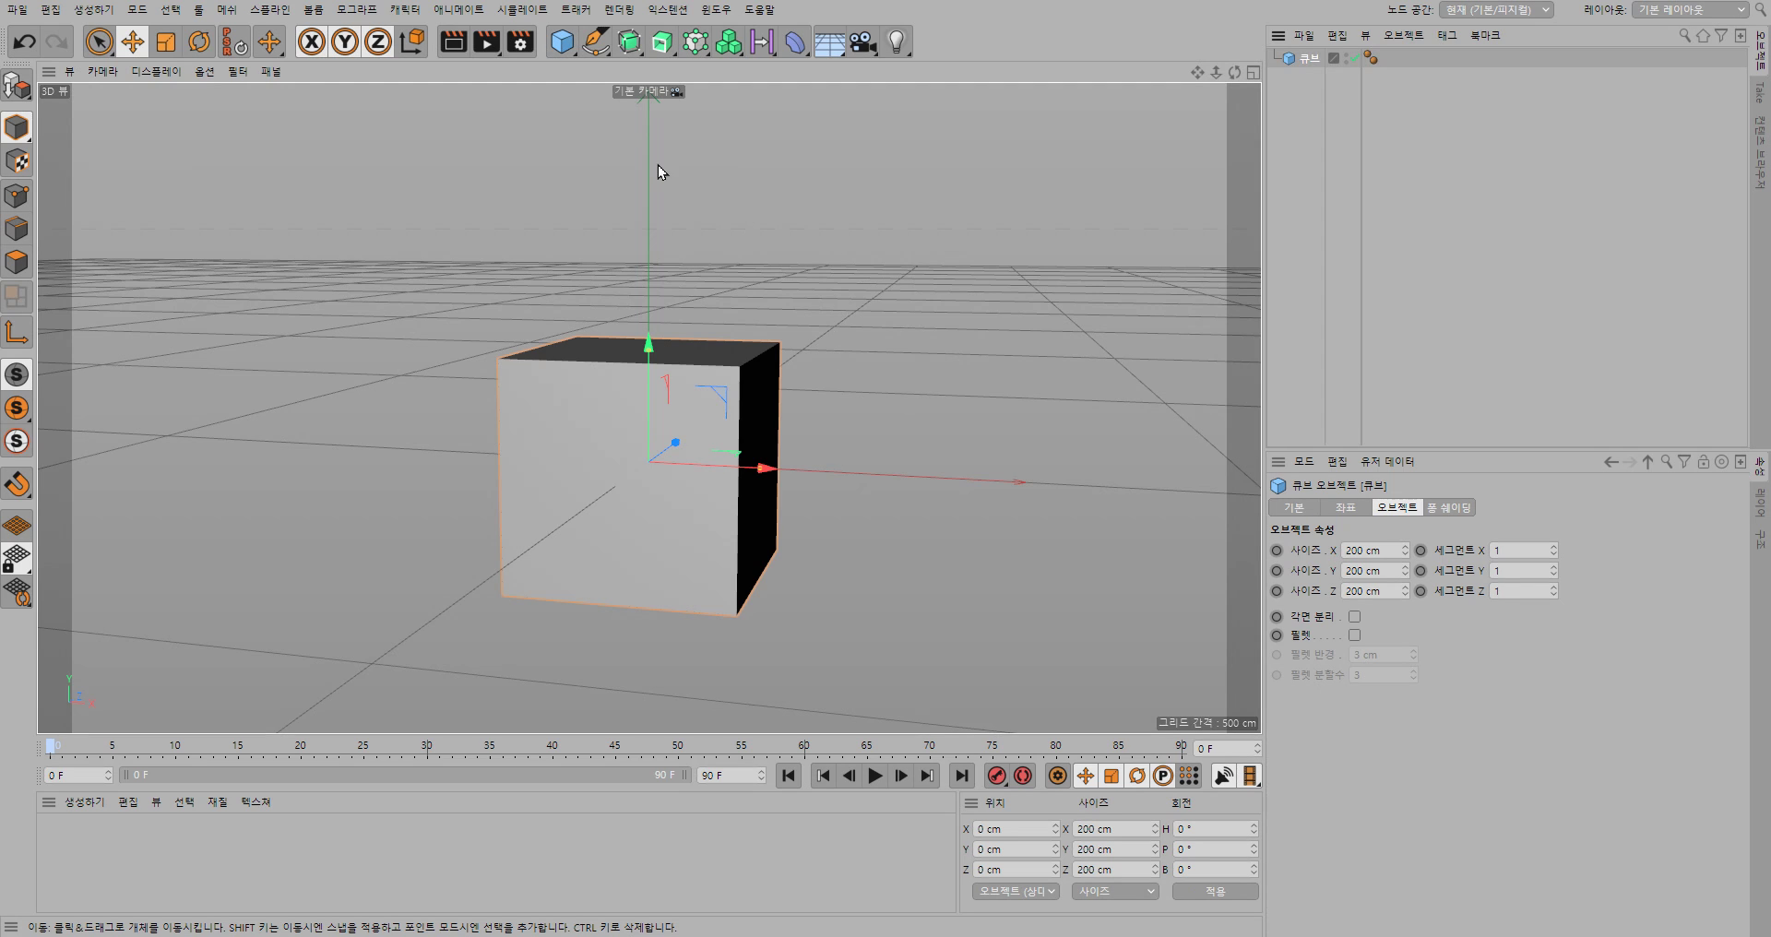
click(633, 47)
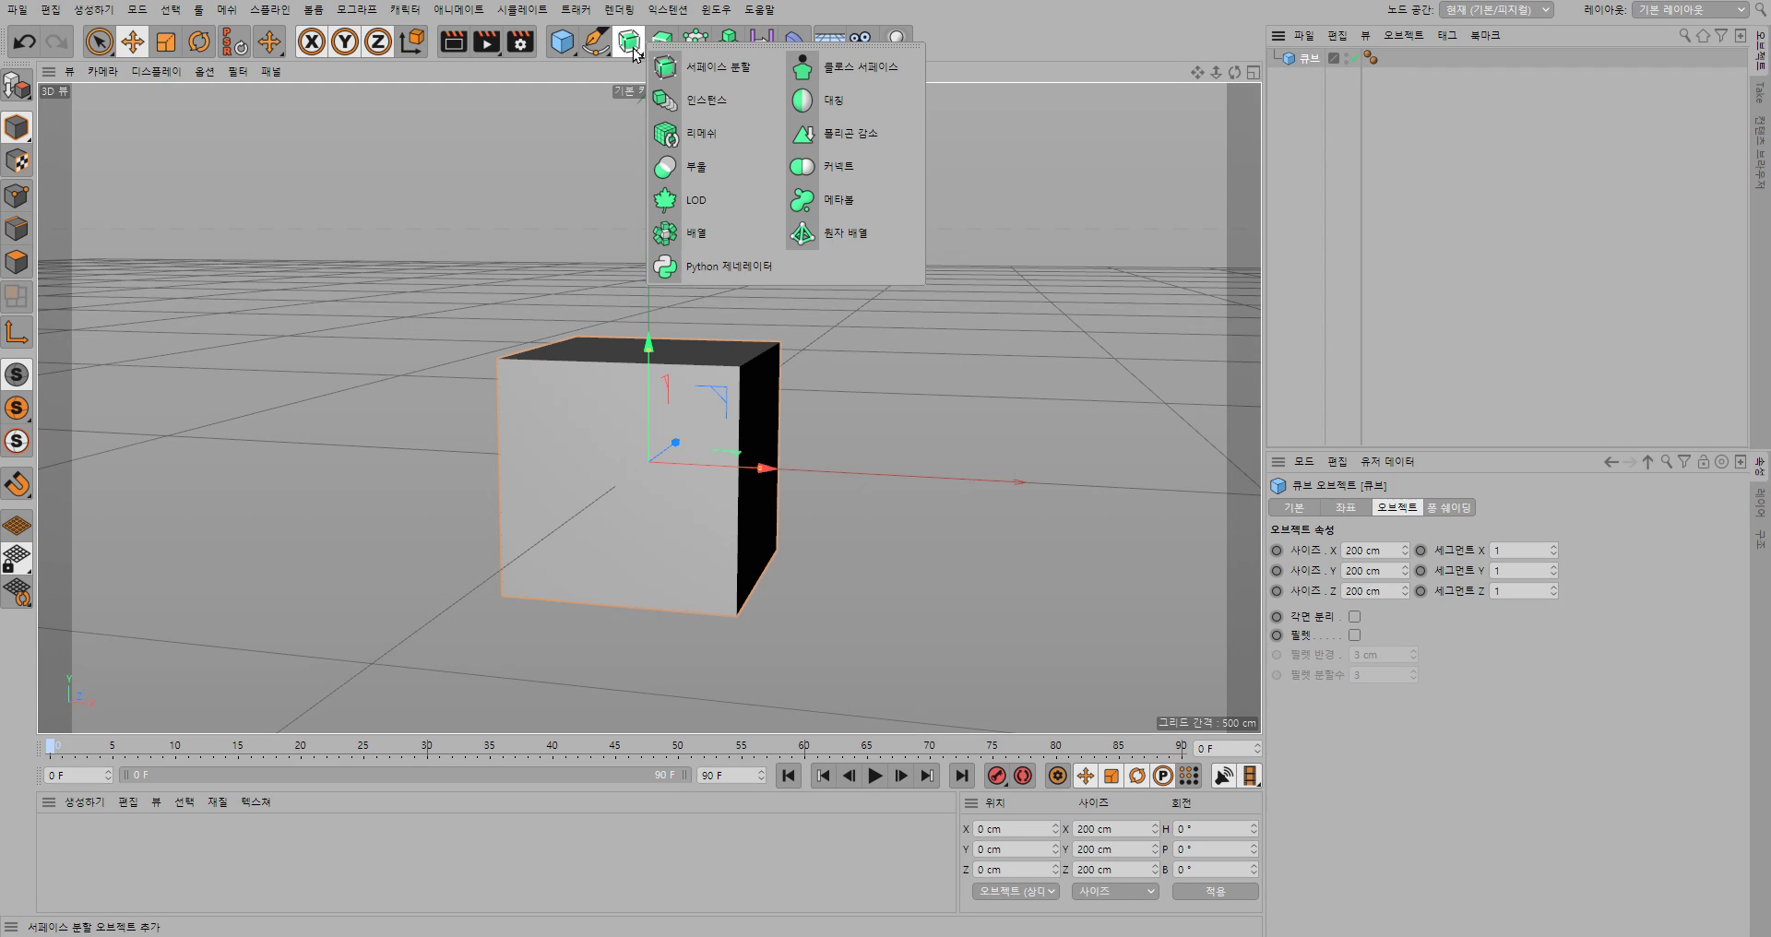
click(701, 102)
drag(763, 467, 1021, 501)
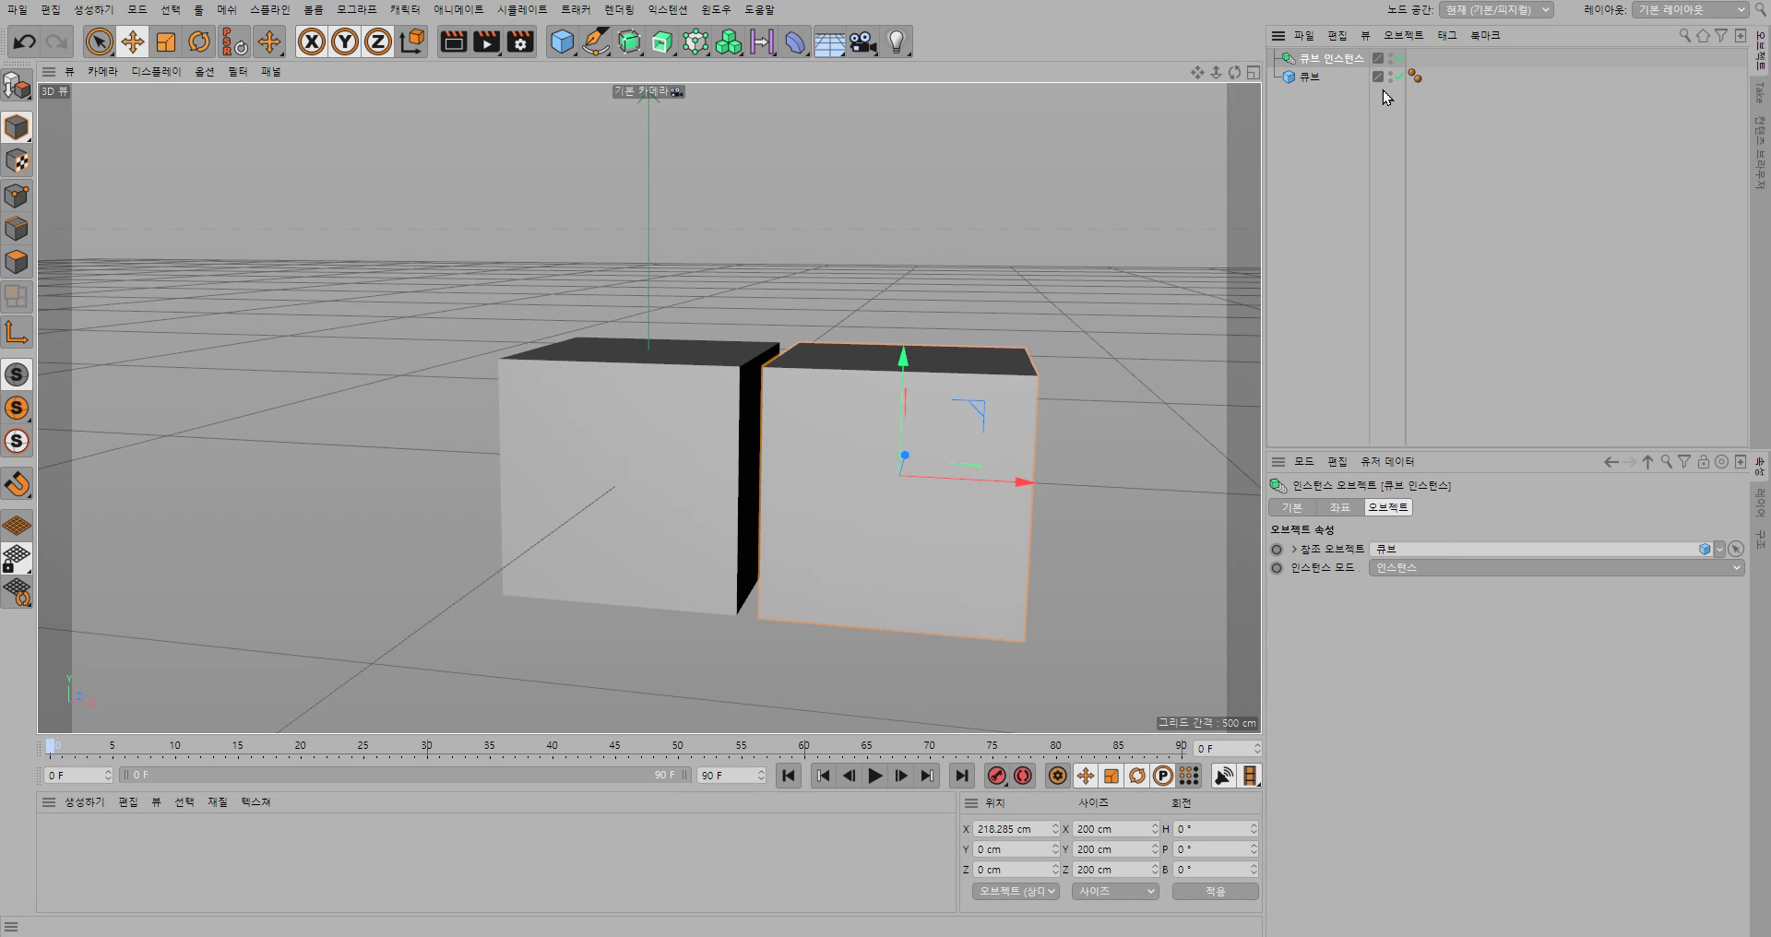
Rename the original cube to 육면체.
click(1308, 78)
double_click(1308, 79)
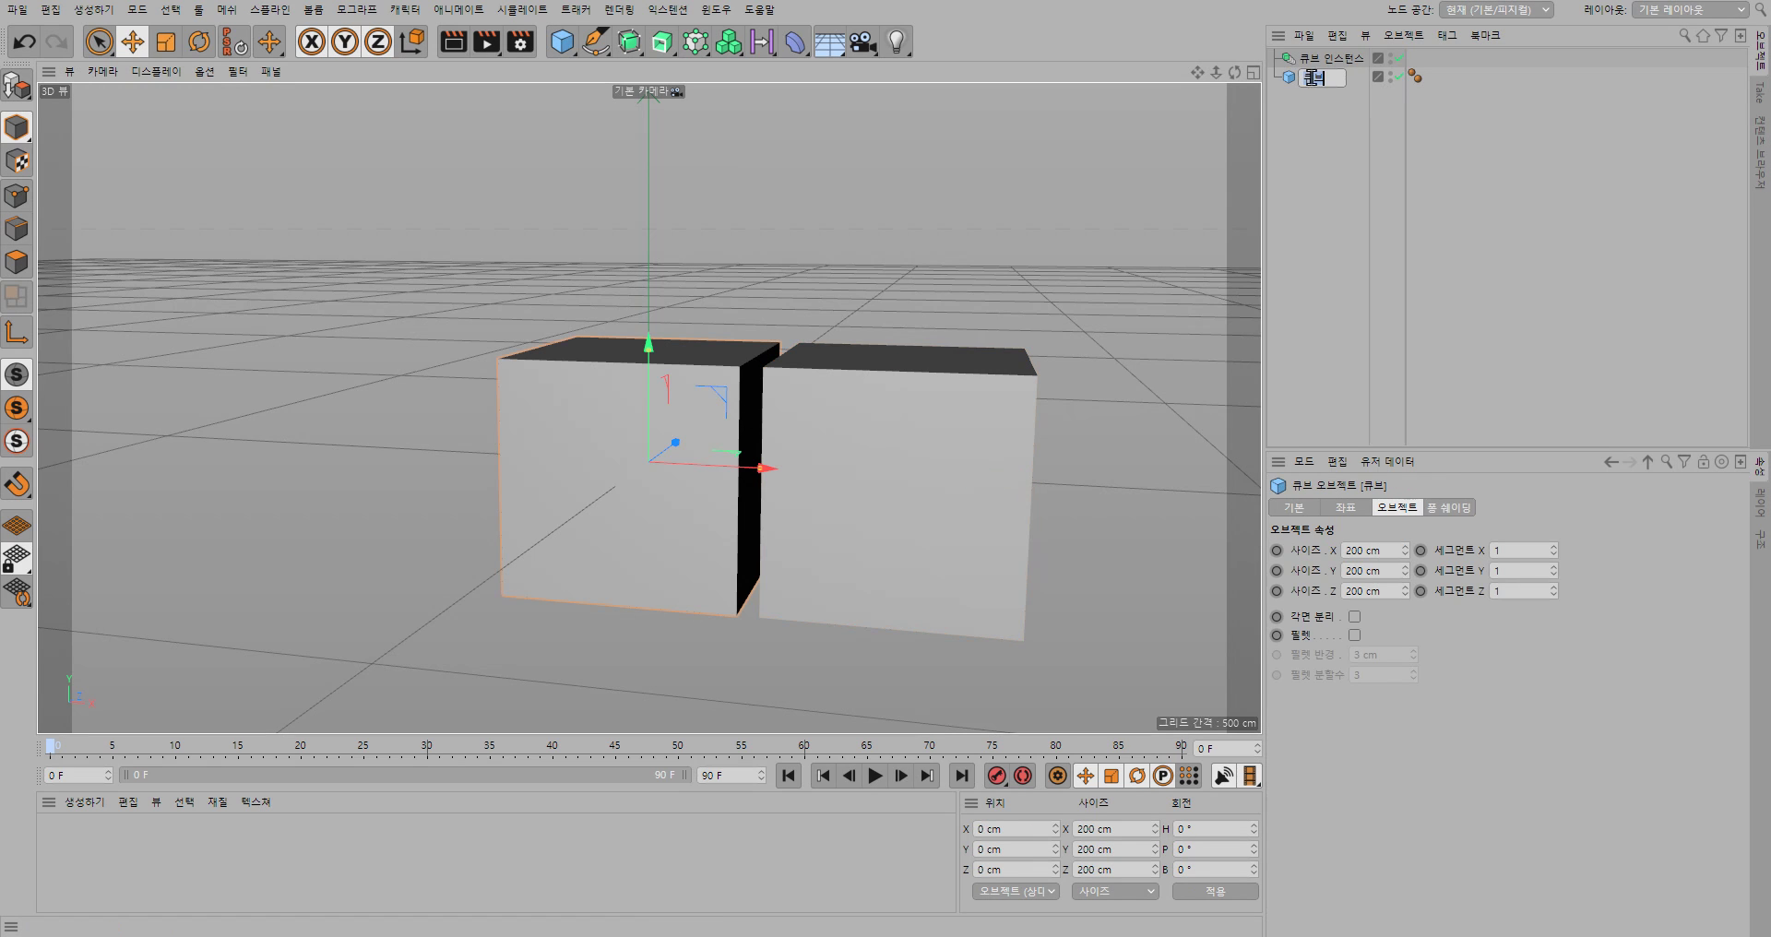
text(c)
key(BackSpace)
text(큐)
text(면체)
key(Return)
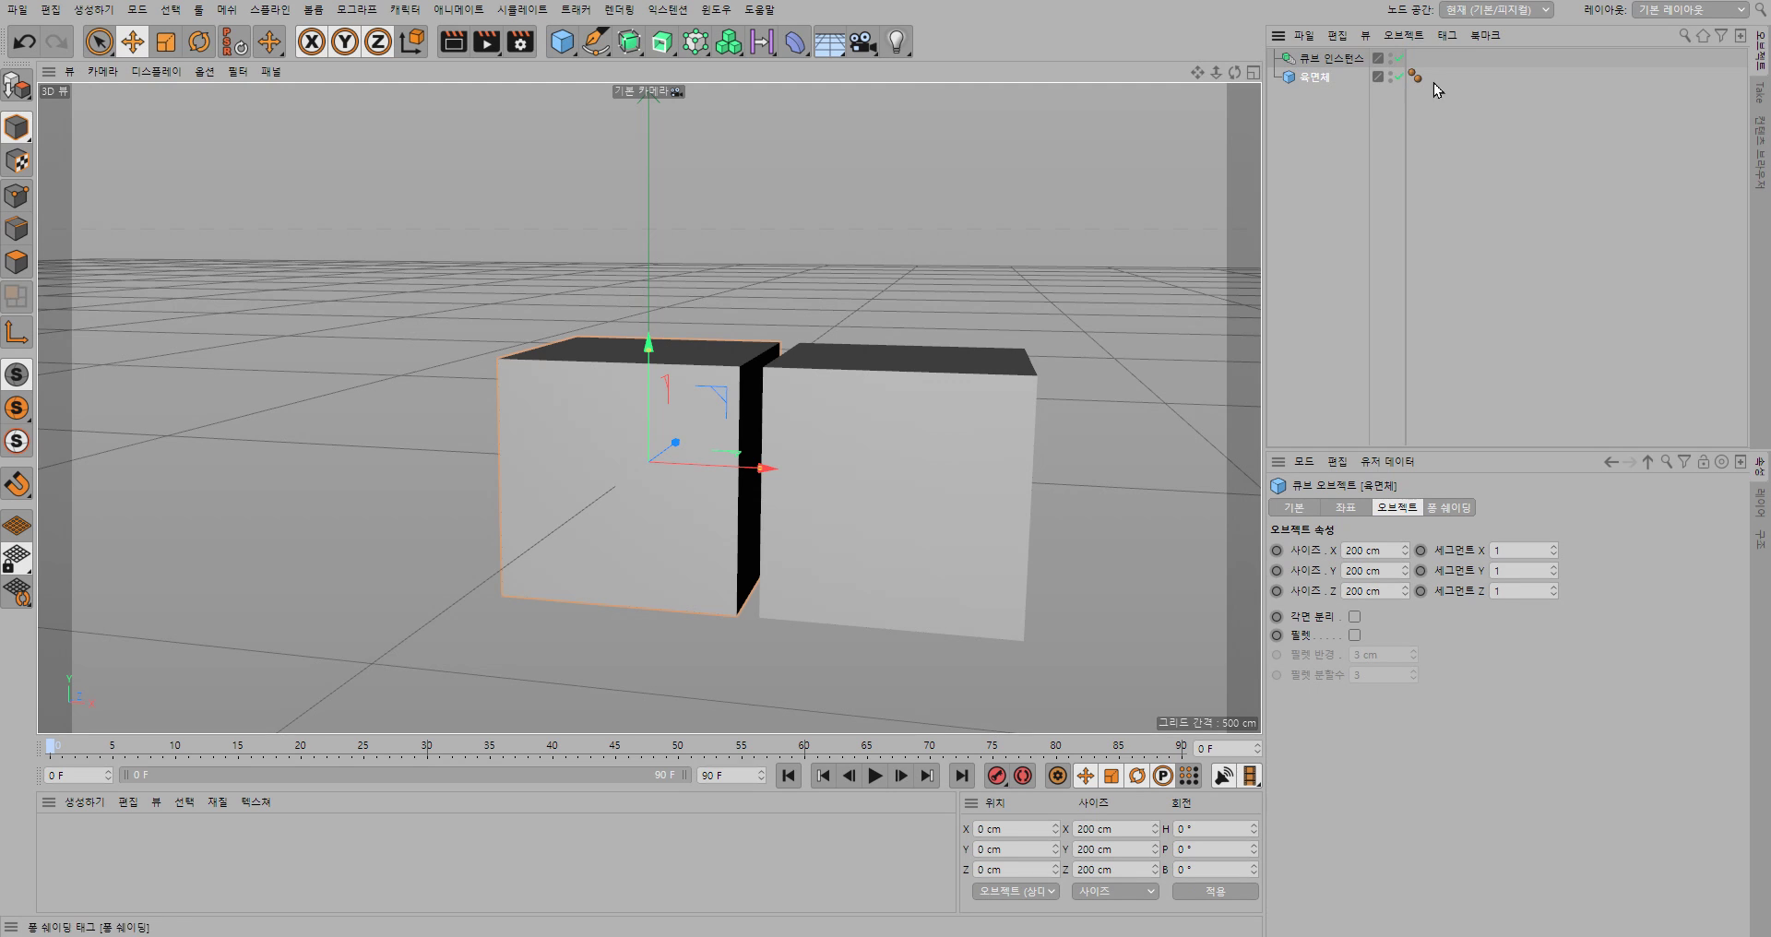
Remove the reference object from the cube instance.
click(1316, 60)
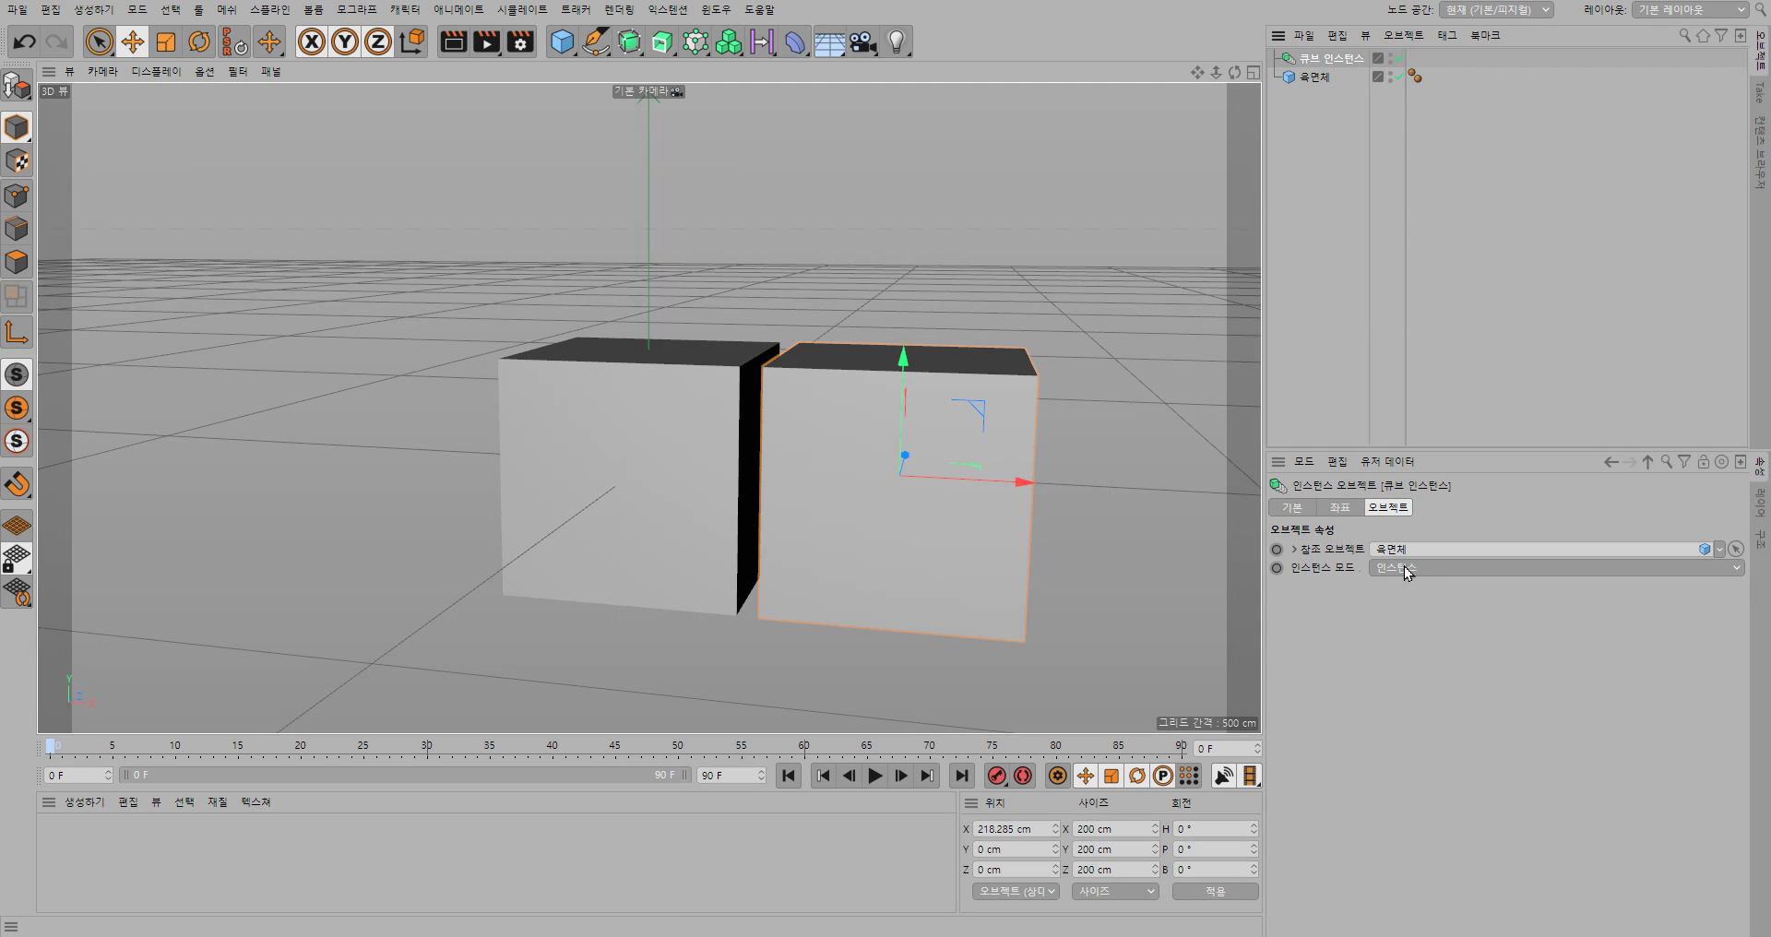
click(1719, 549)
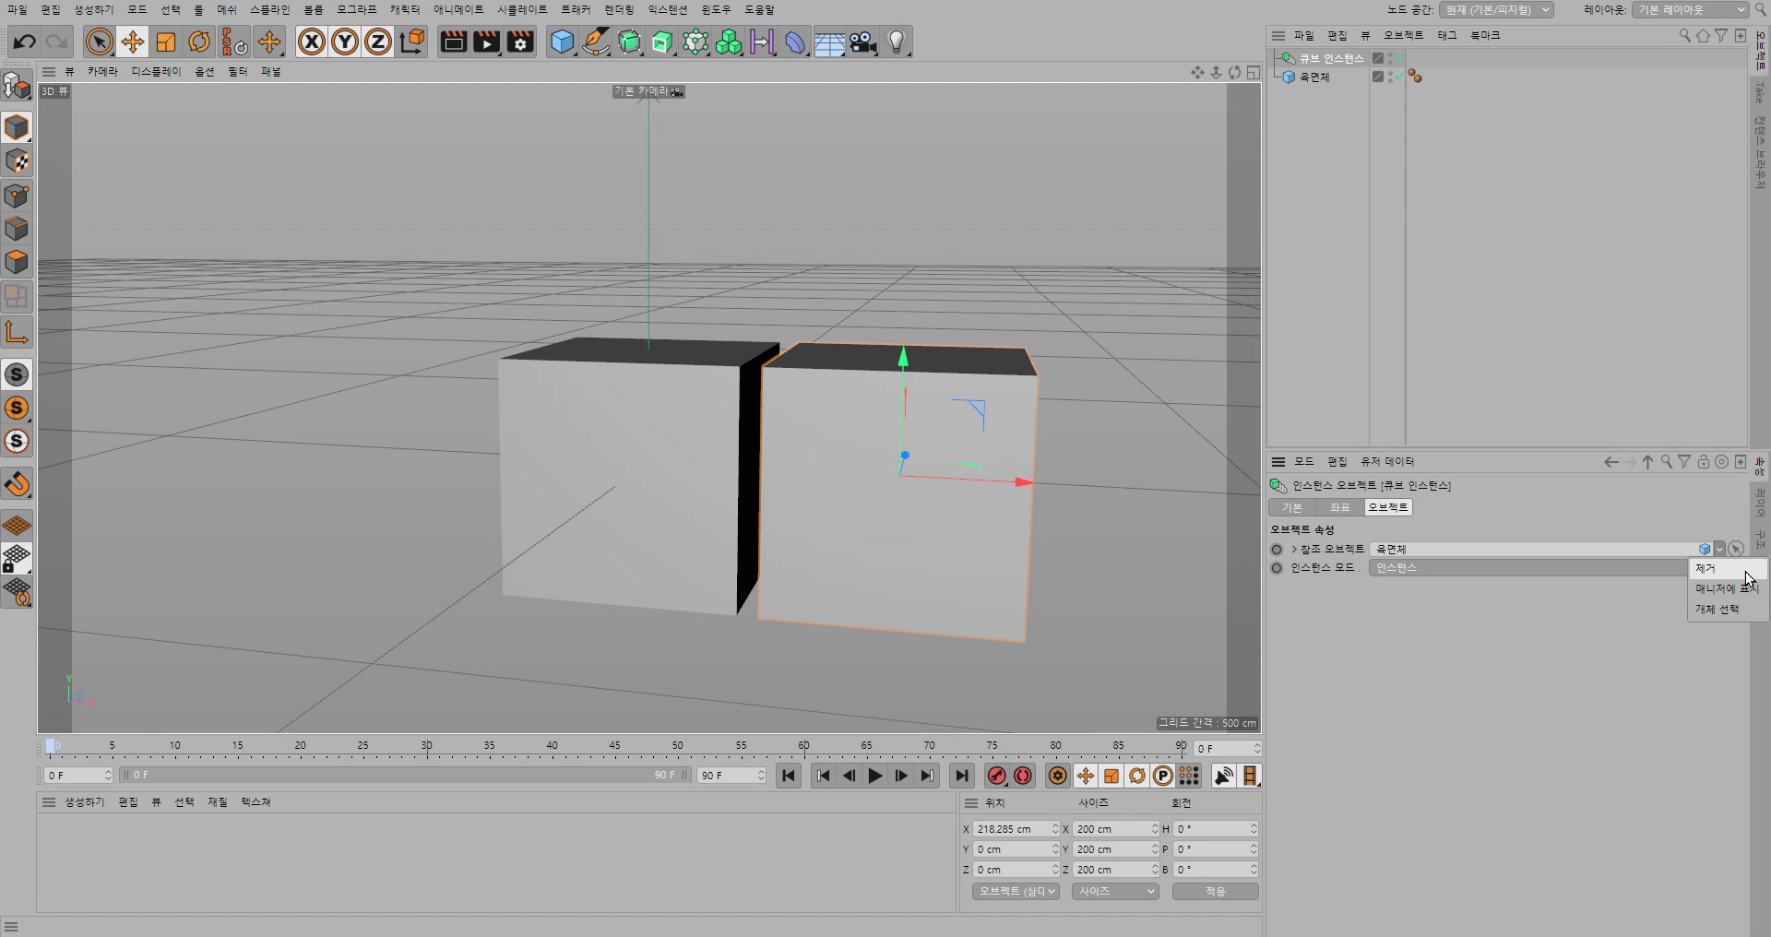
click(1744, 569)
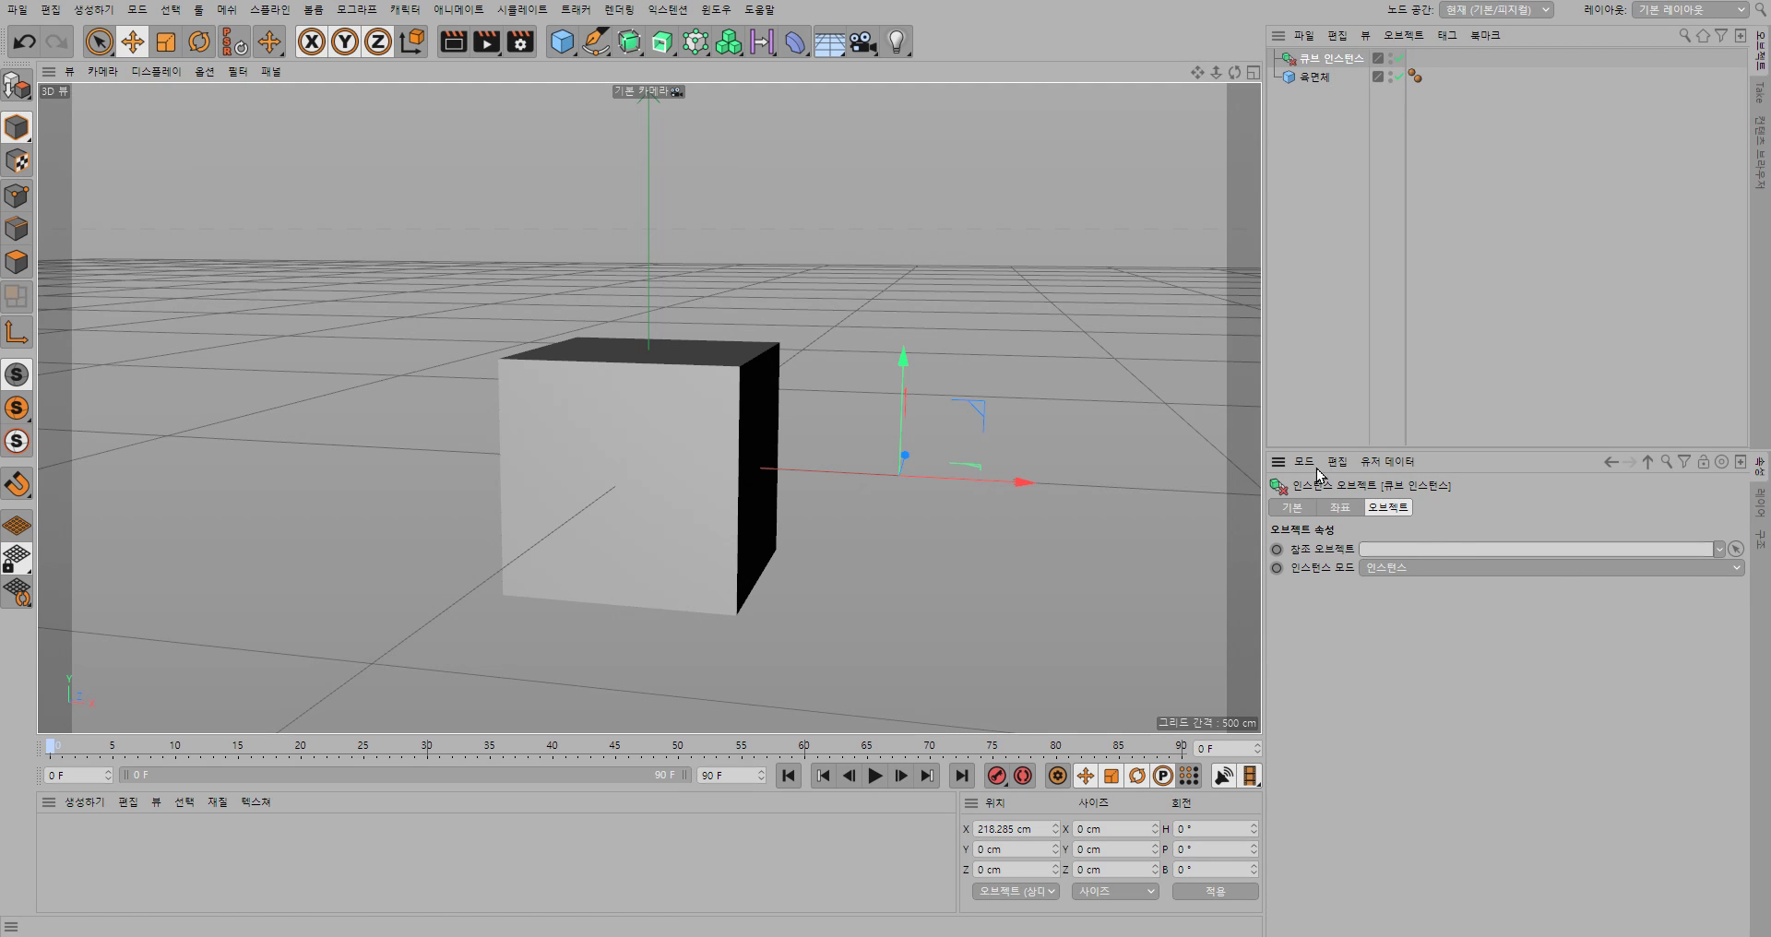
Add a sphere primitive to the scene.
click(560, 41)
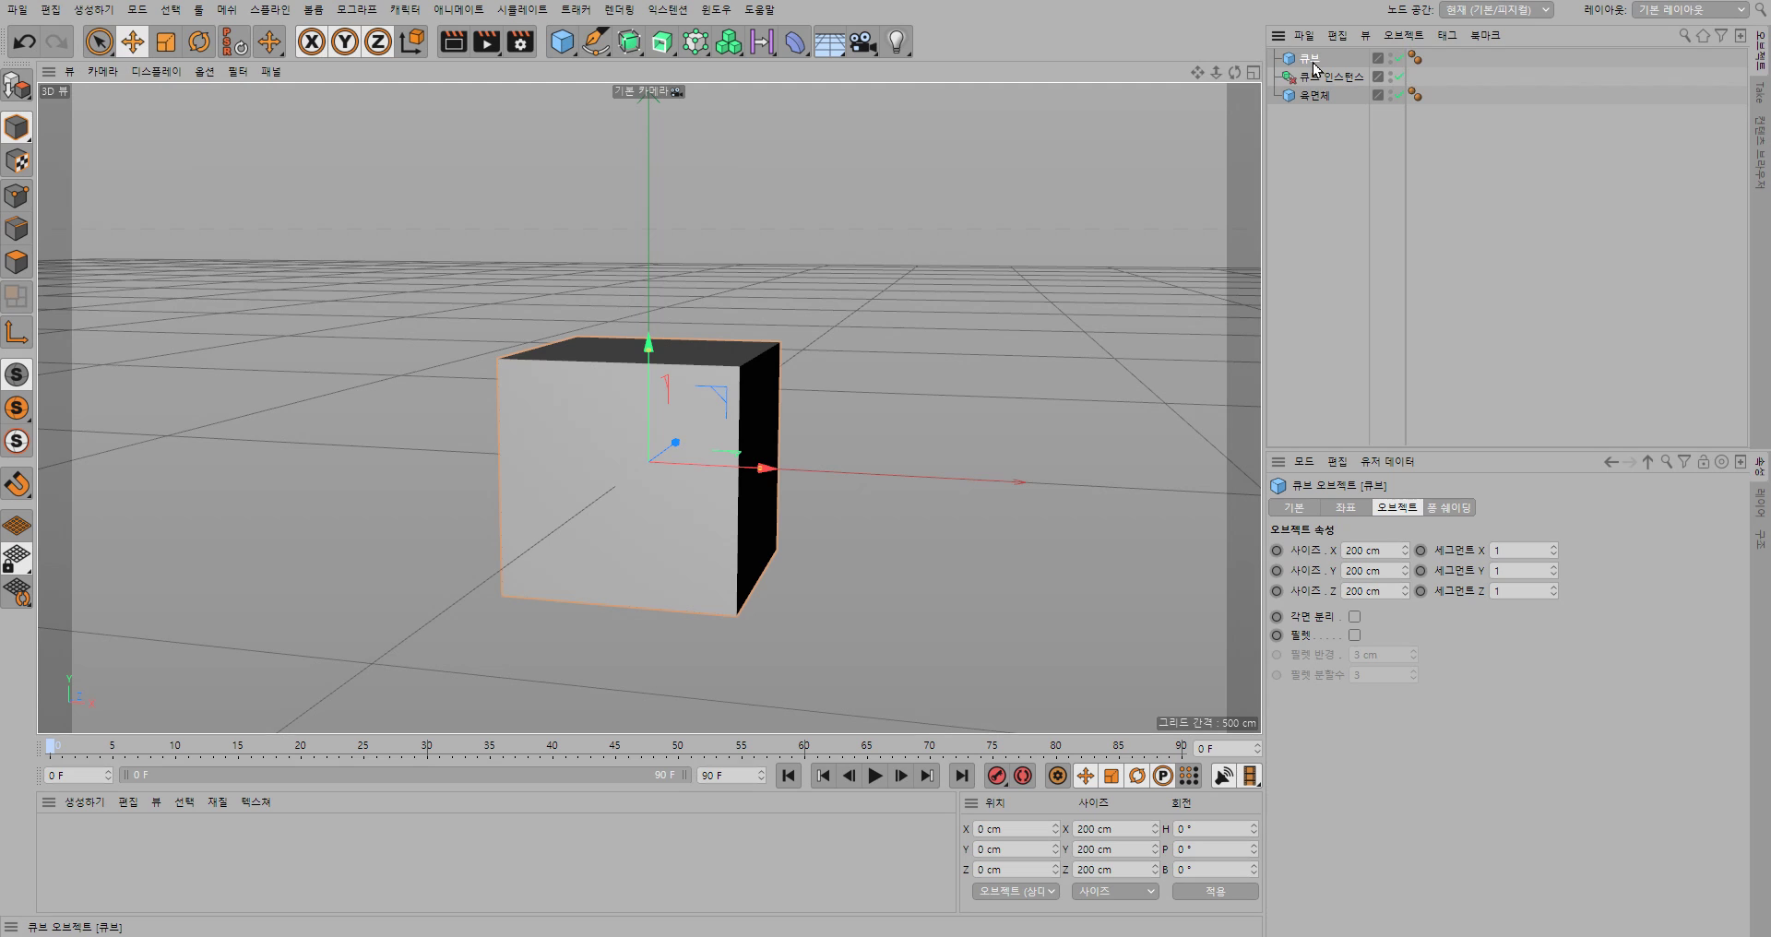
key(Delete)
click(561, 41)
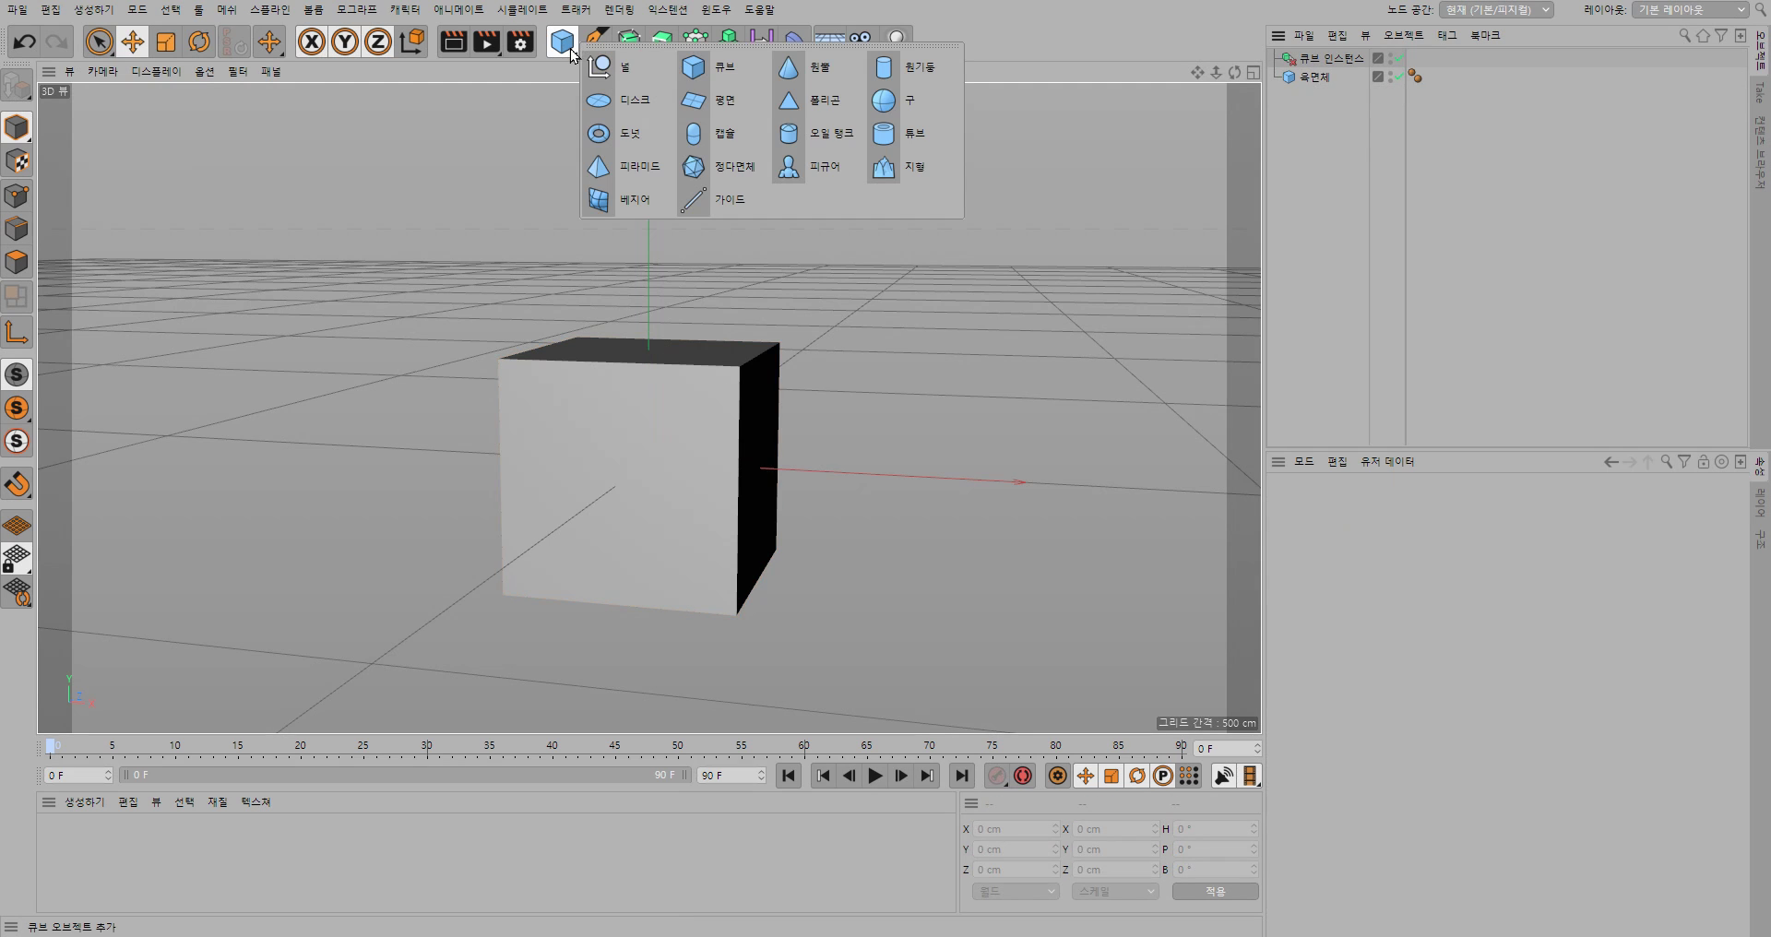
click(885, 99)
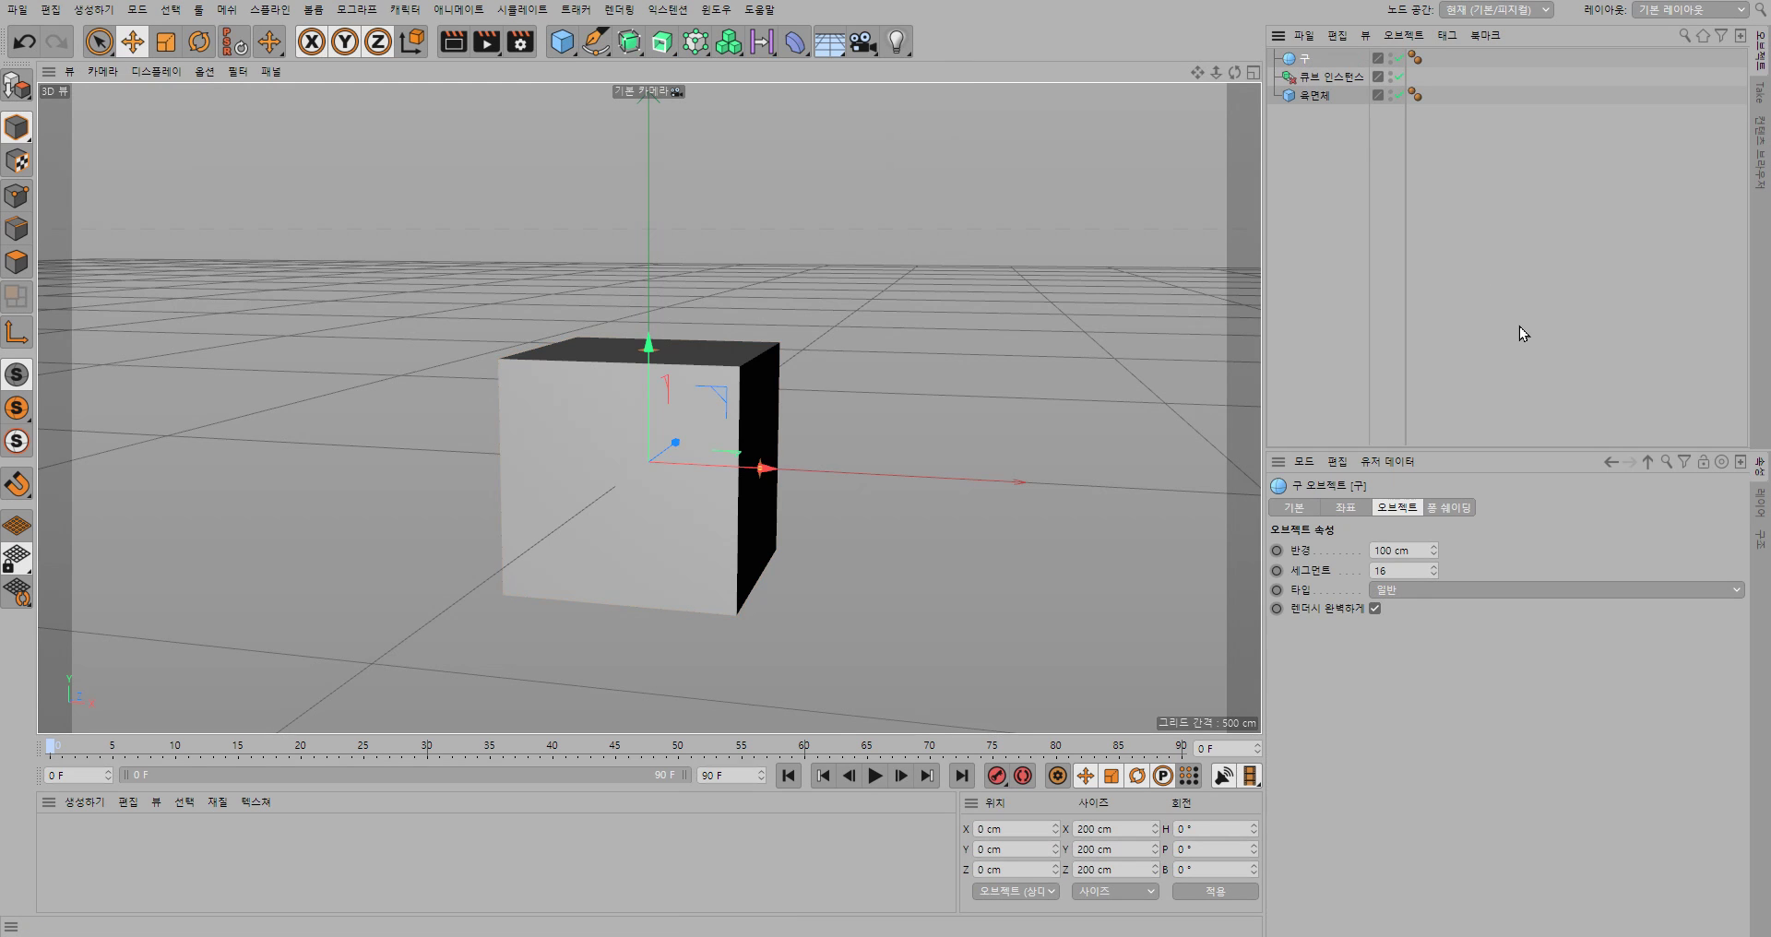
Assign the sphere 구 as the reference object of the cube instance.
click(1331, 77)
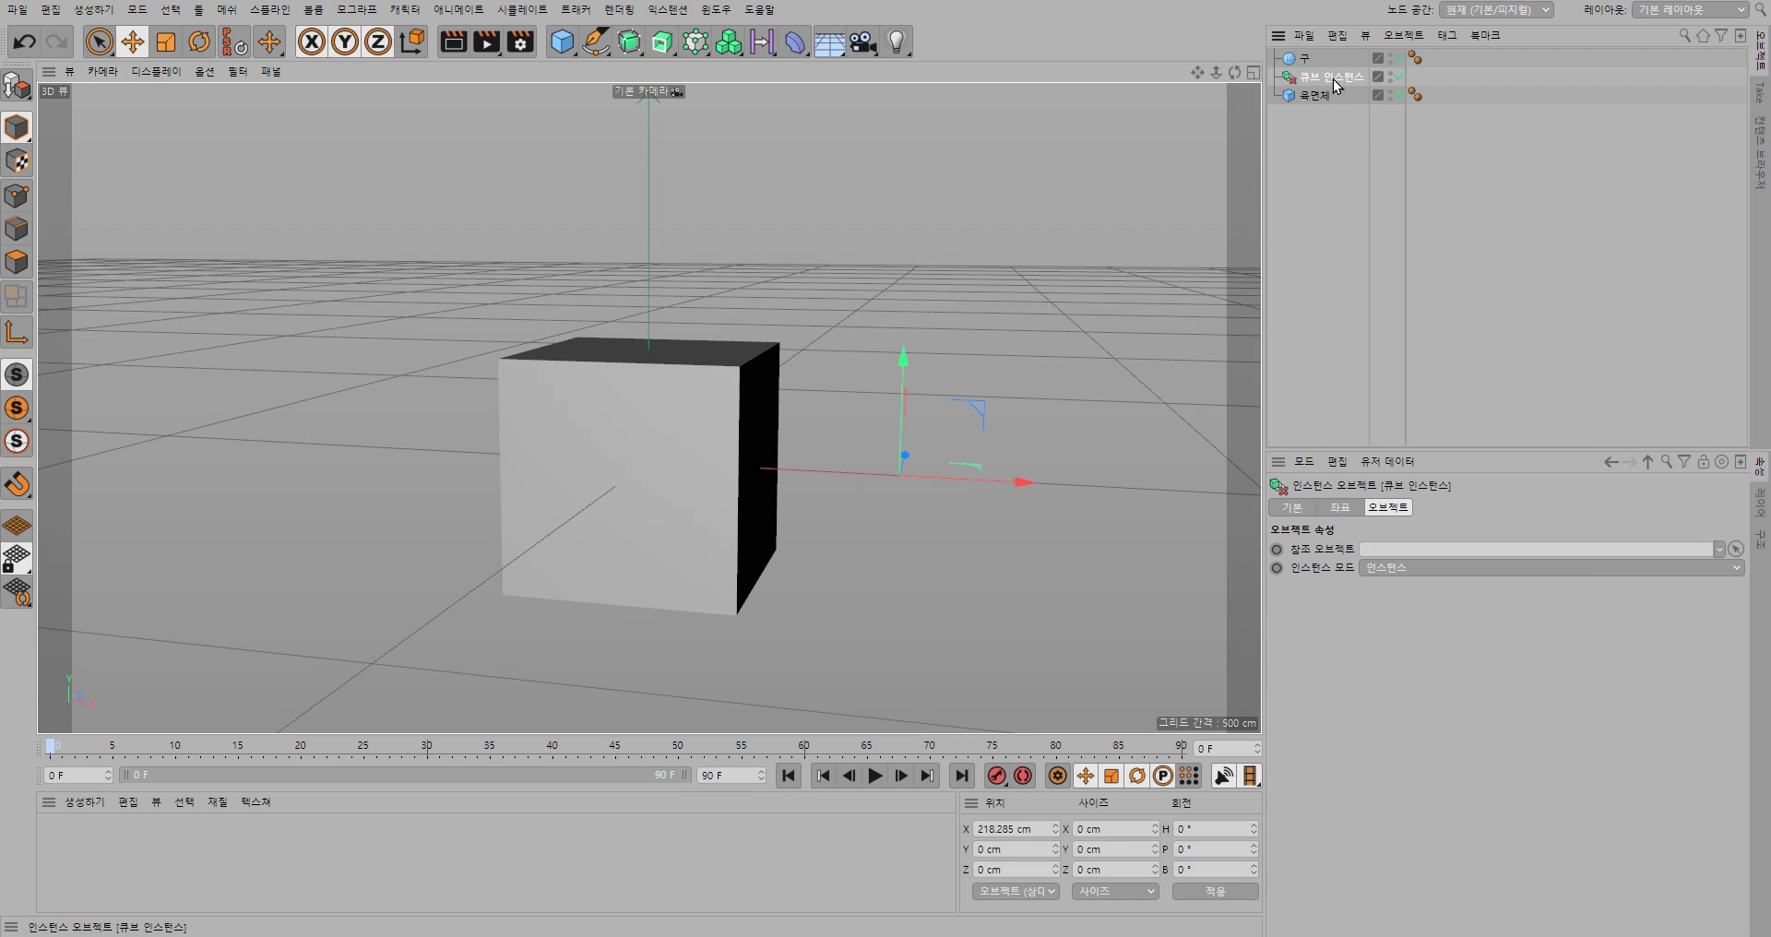
click(1719, 550)
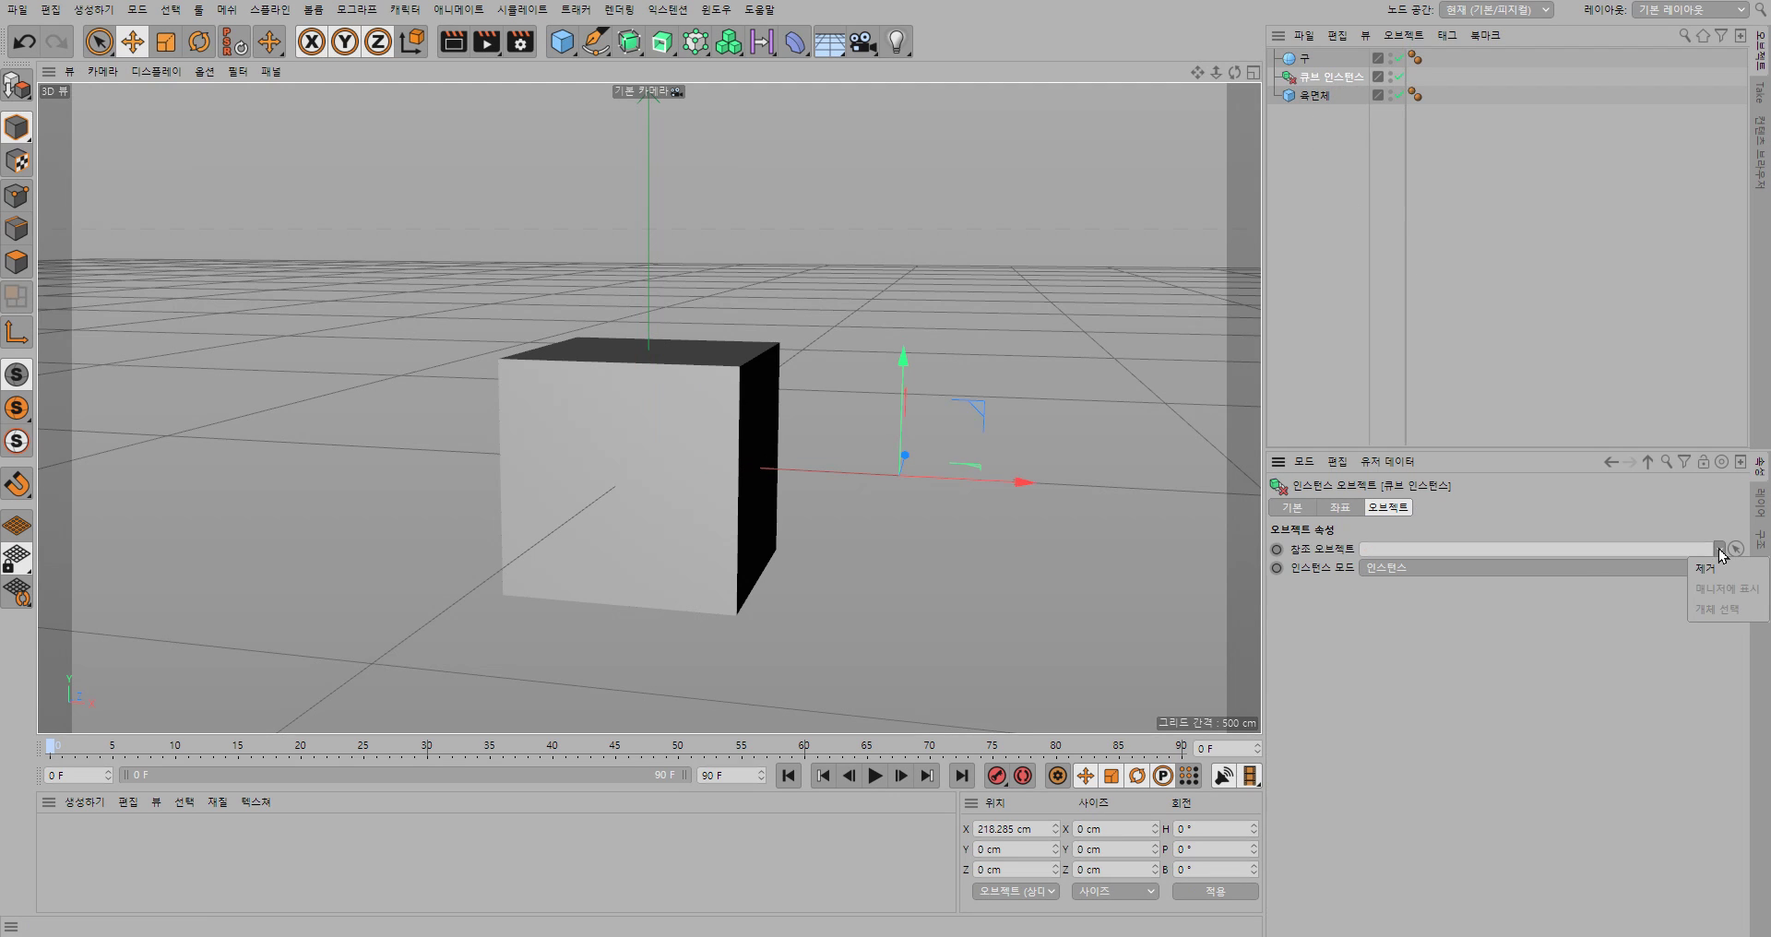
click(1716, 550)
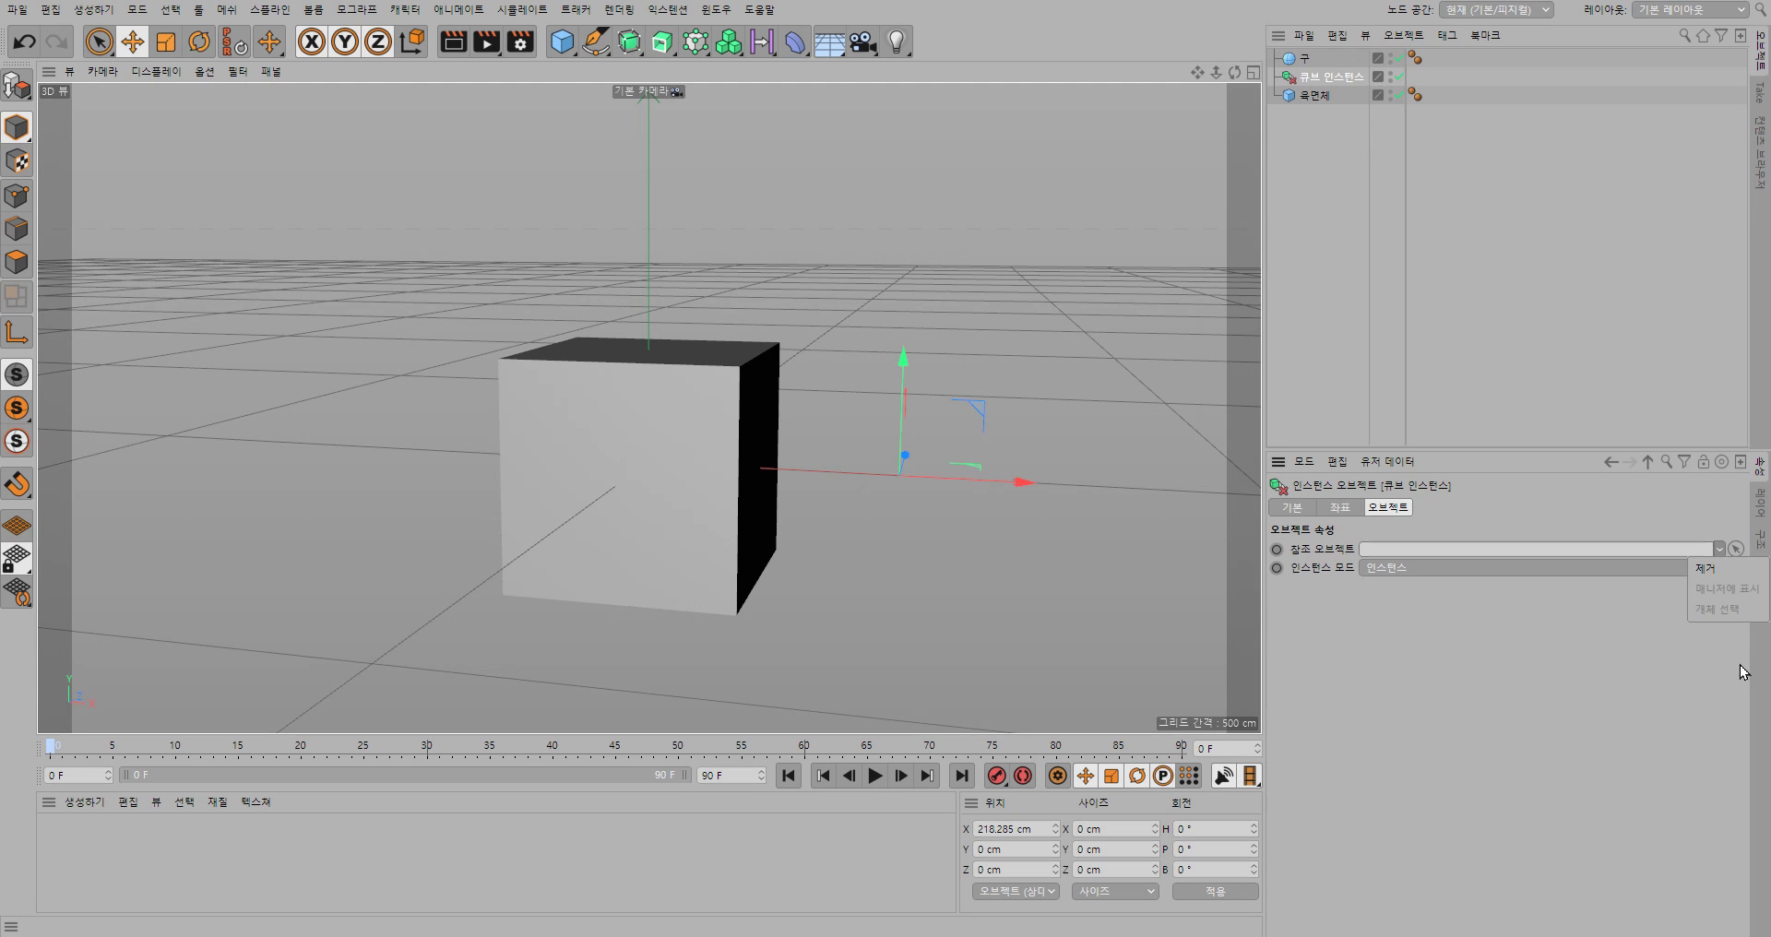
click(1435, 548)
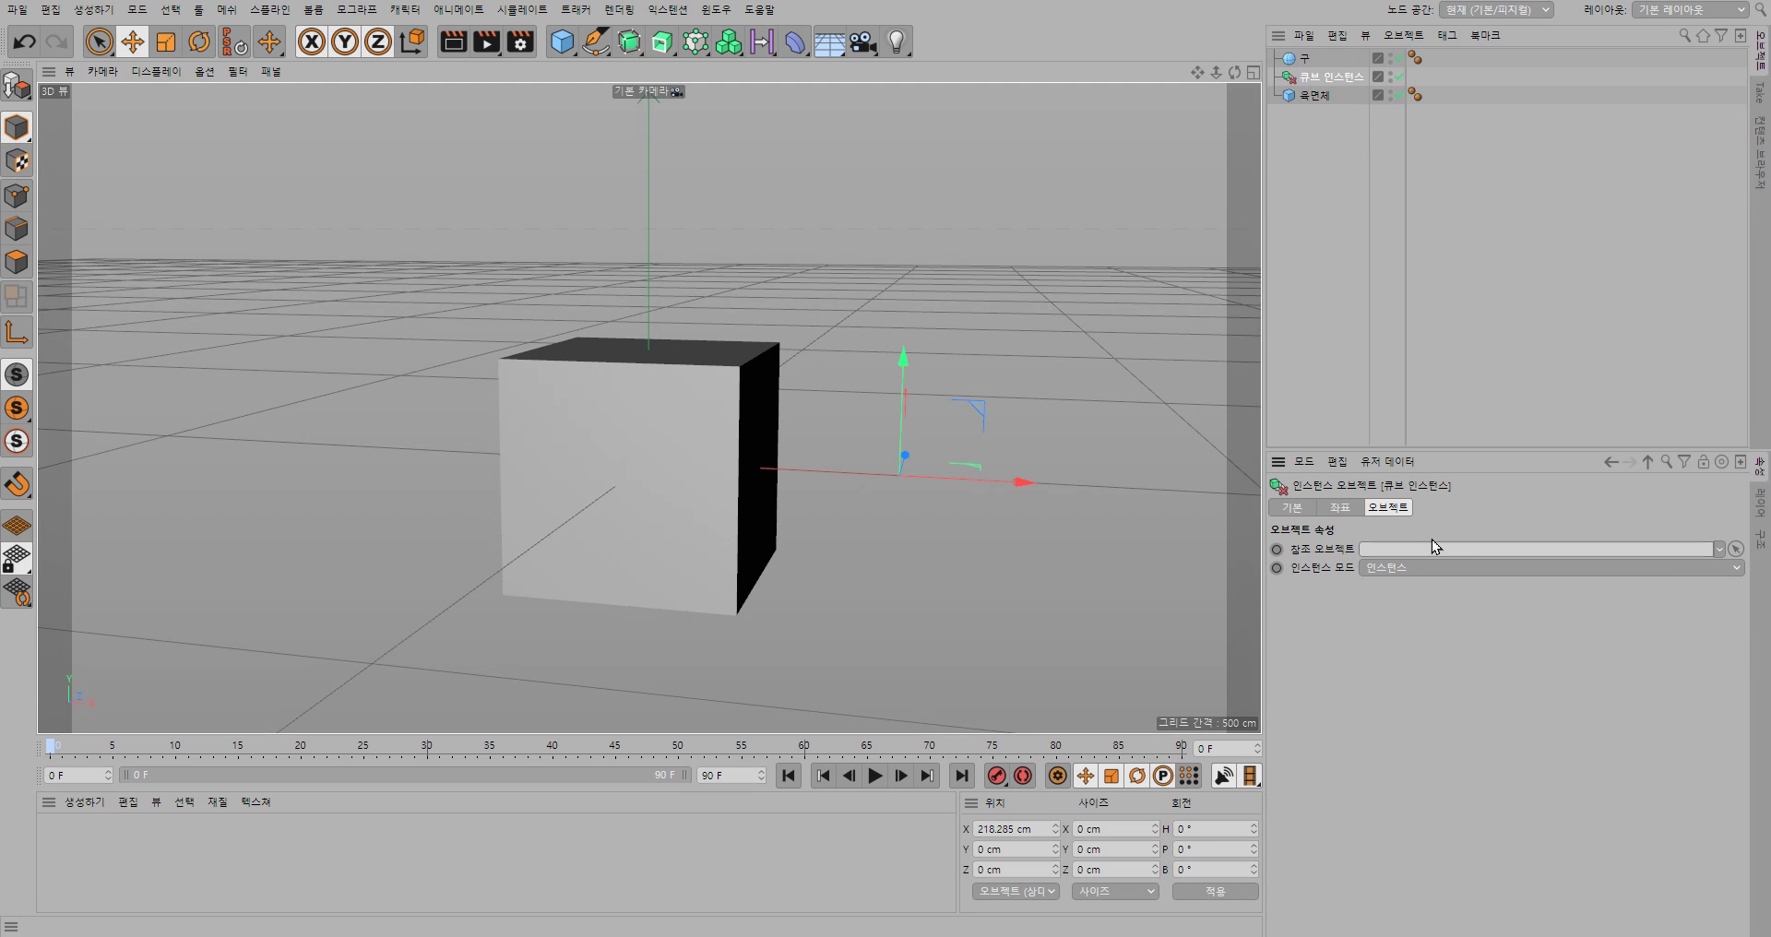
drag(1306, 58, 1450, 551)
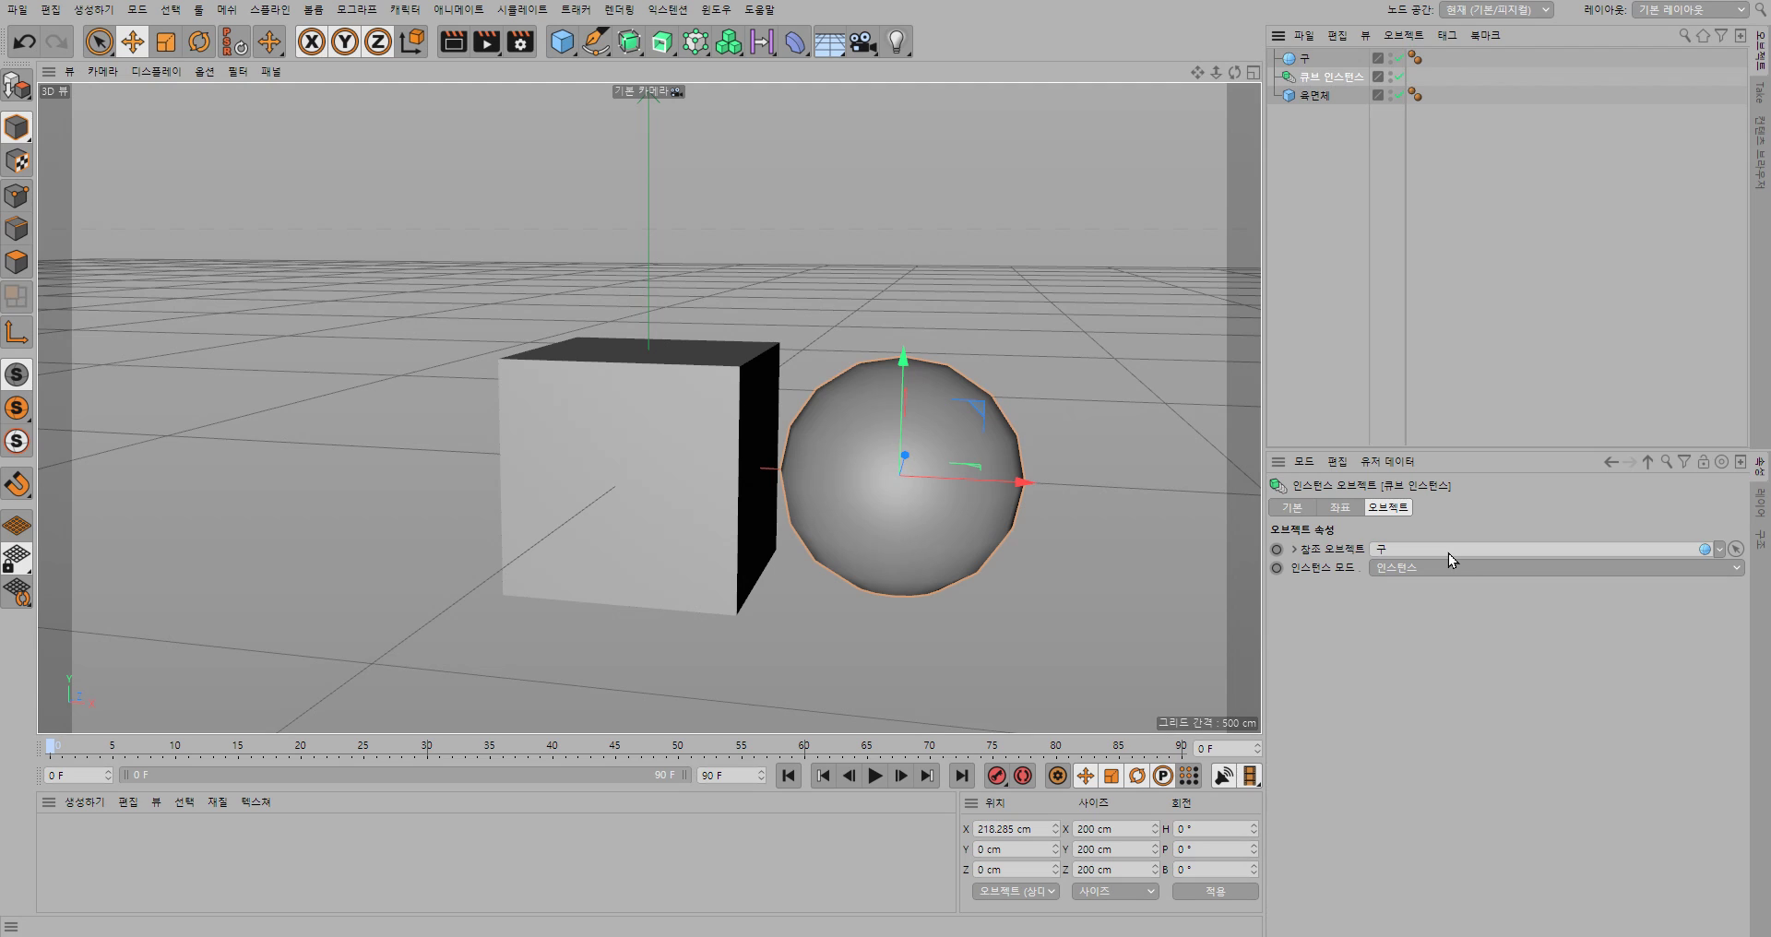
drag(1304, 60, 1438, 553)
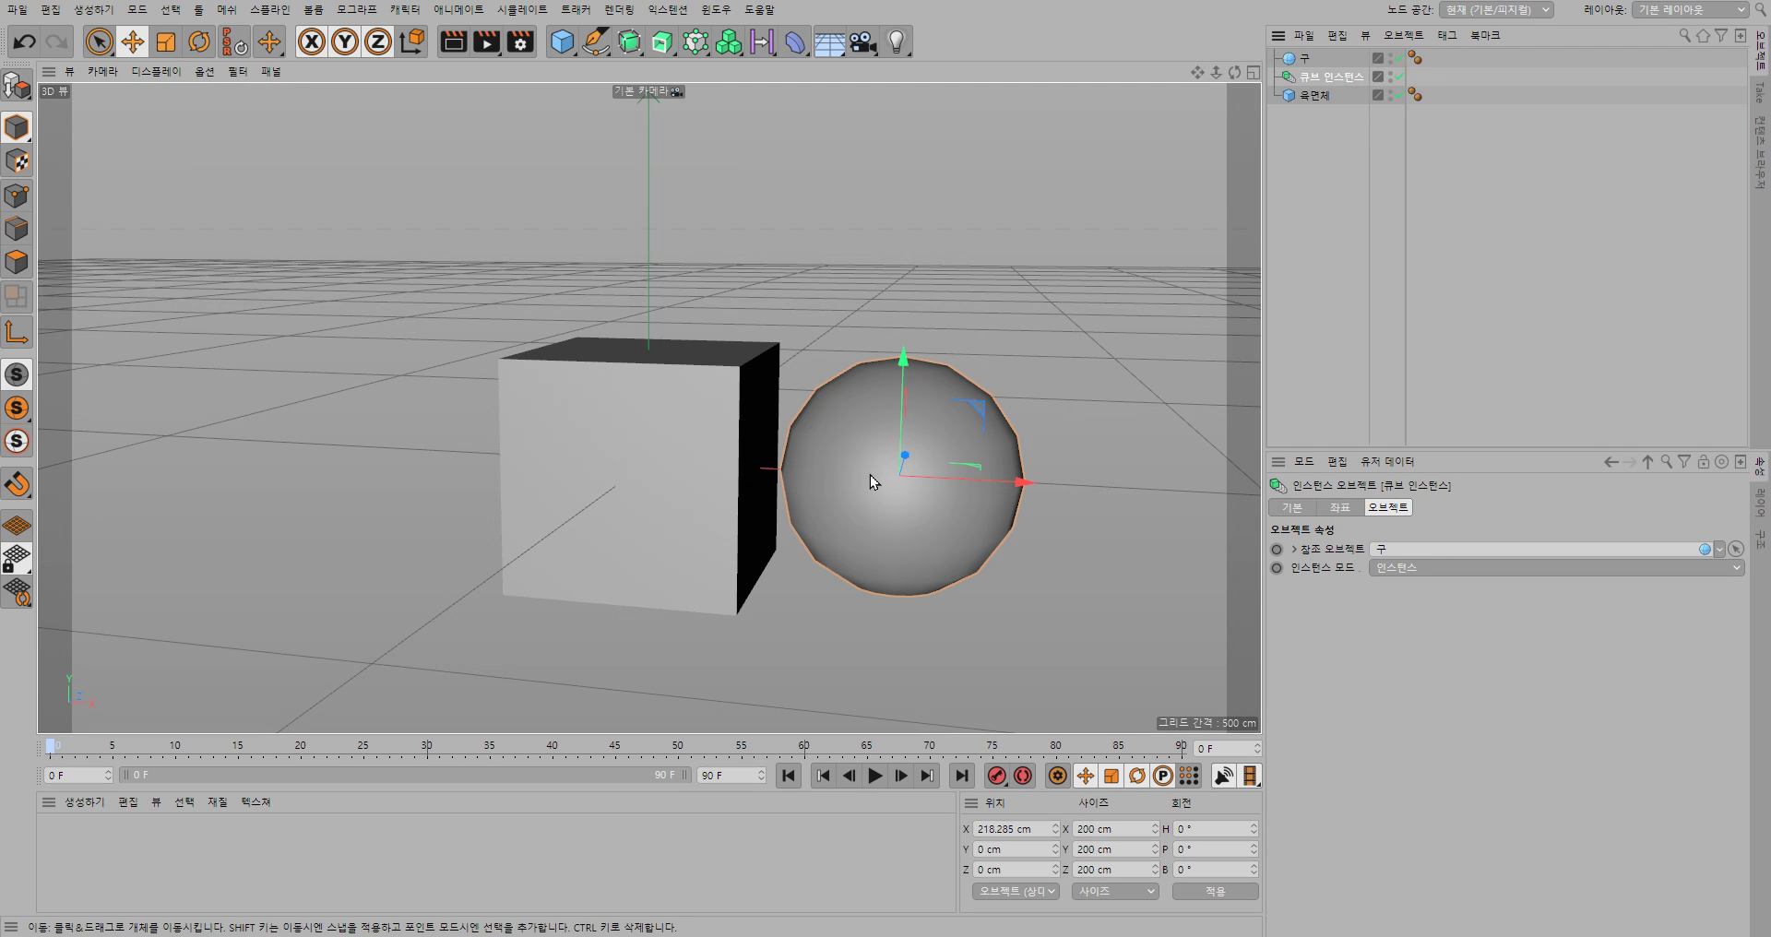
Move the cube 육면체 along the X axis to about -299 cm, away from the sphere.
click(1314, 96)
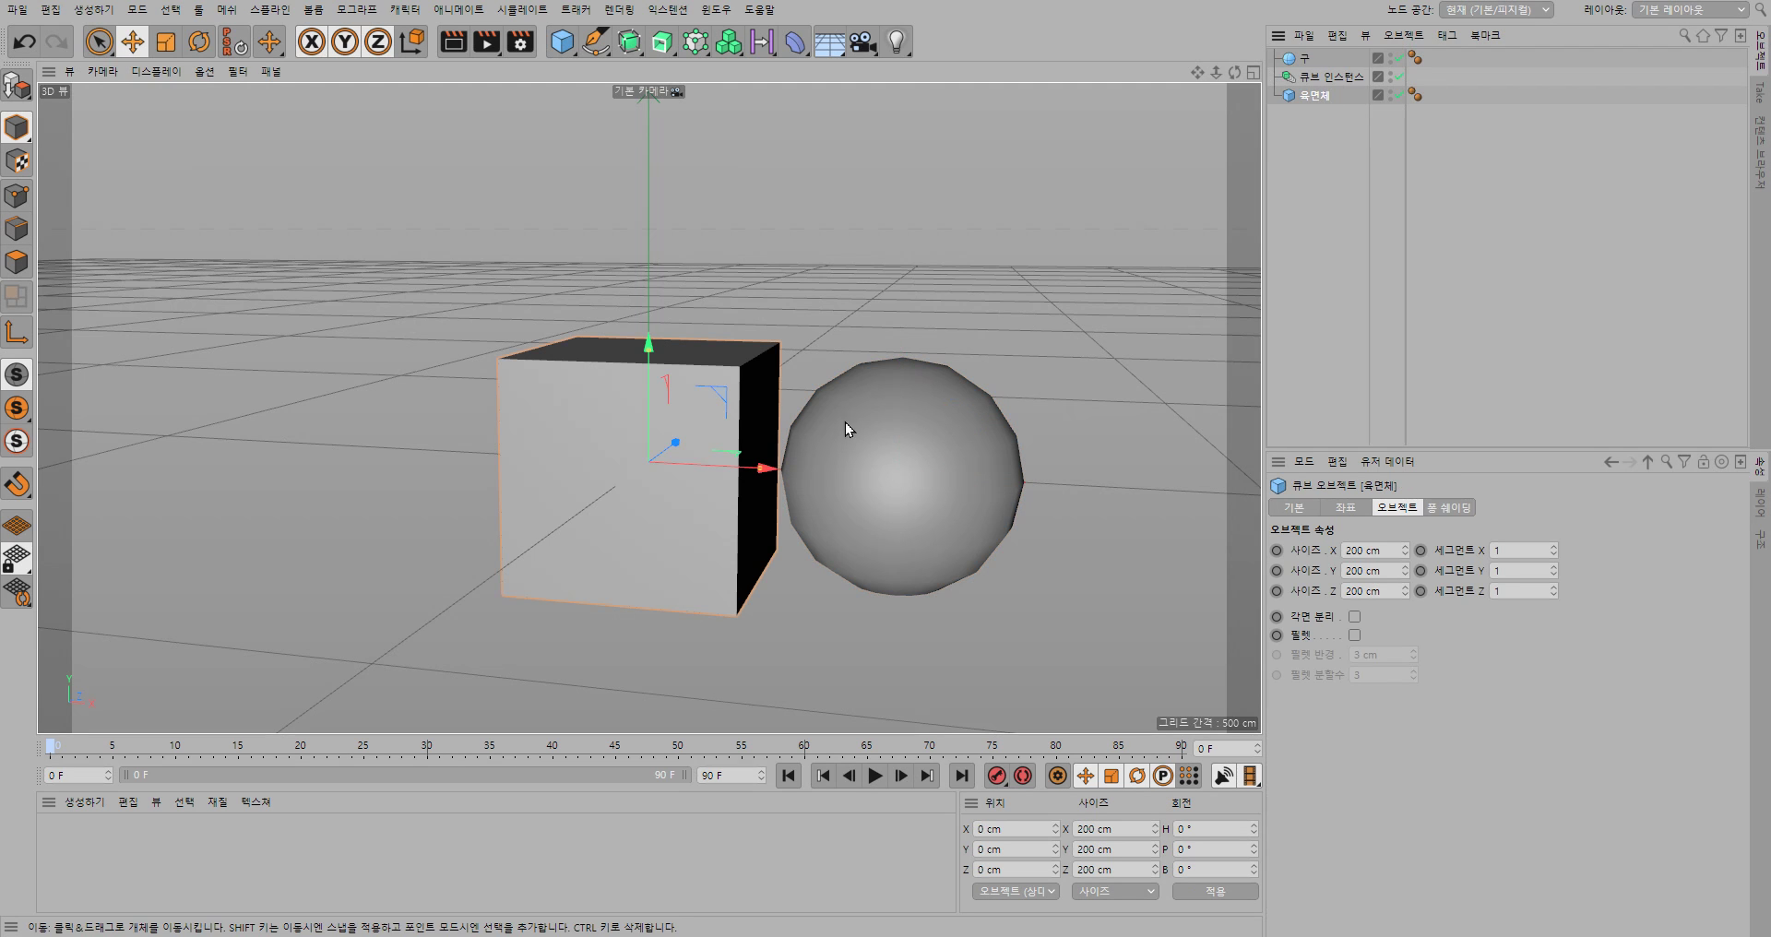
drag(771, 470, 452, 451)
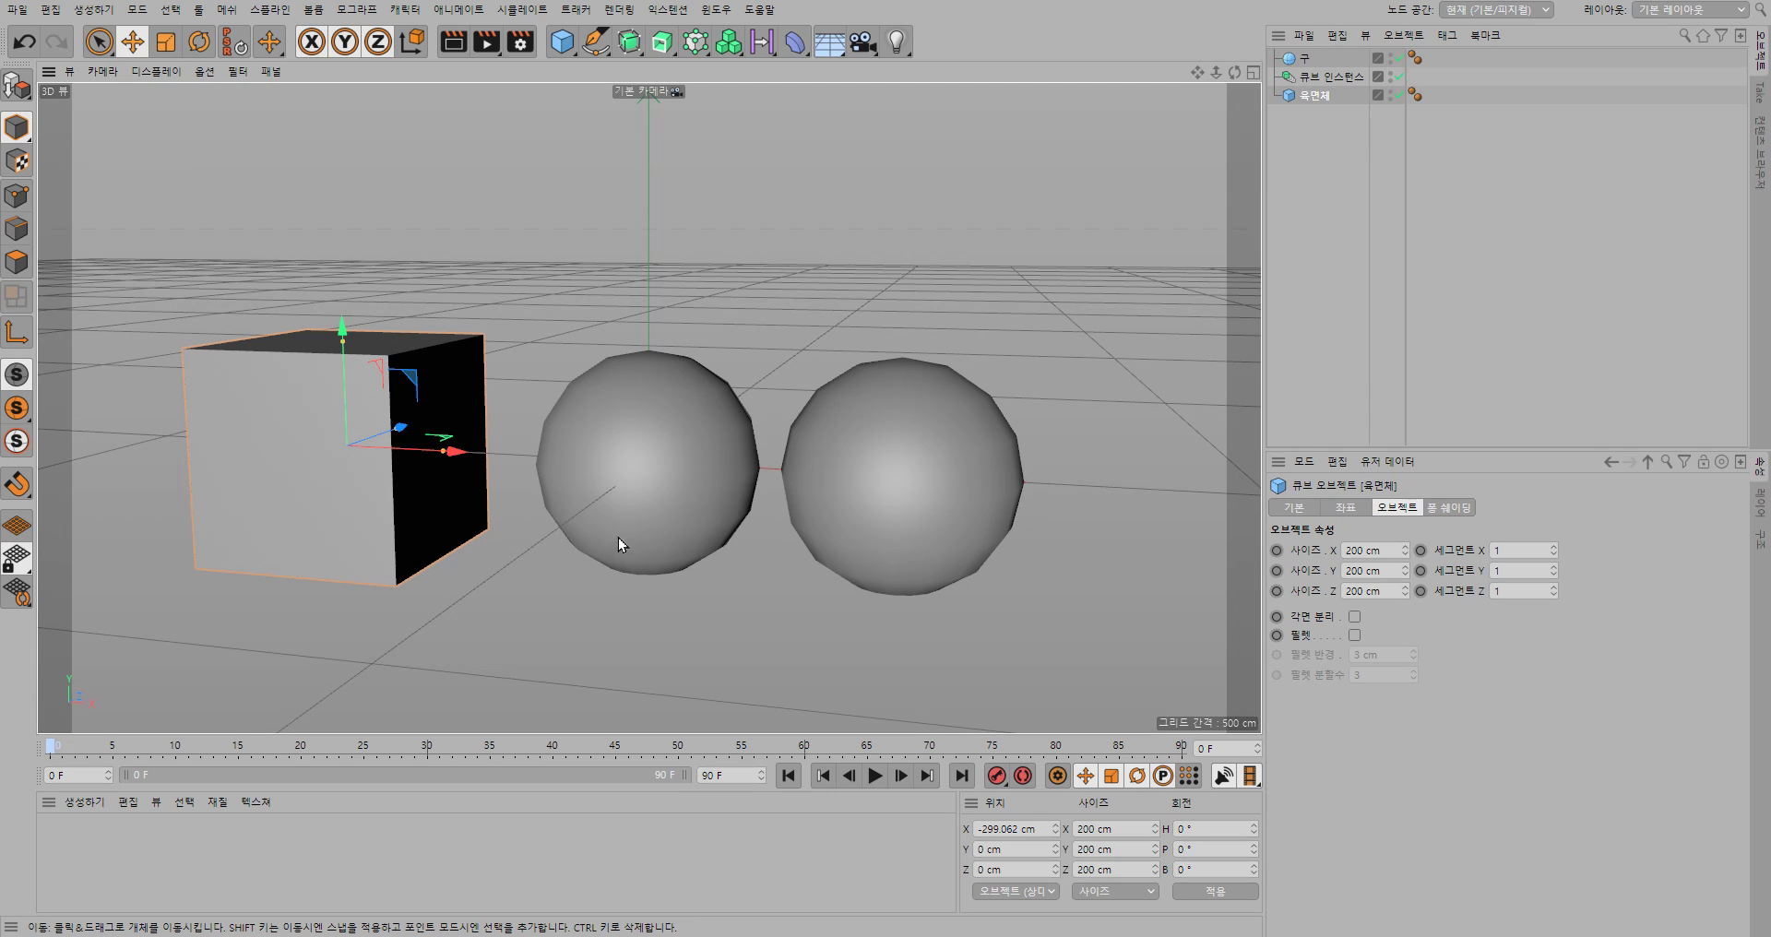
click(673, 479)
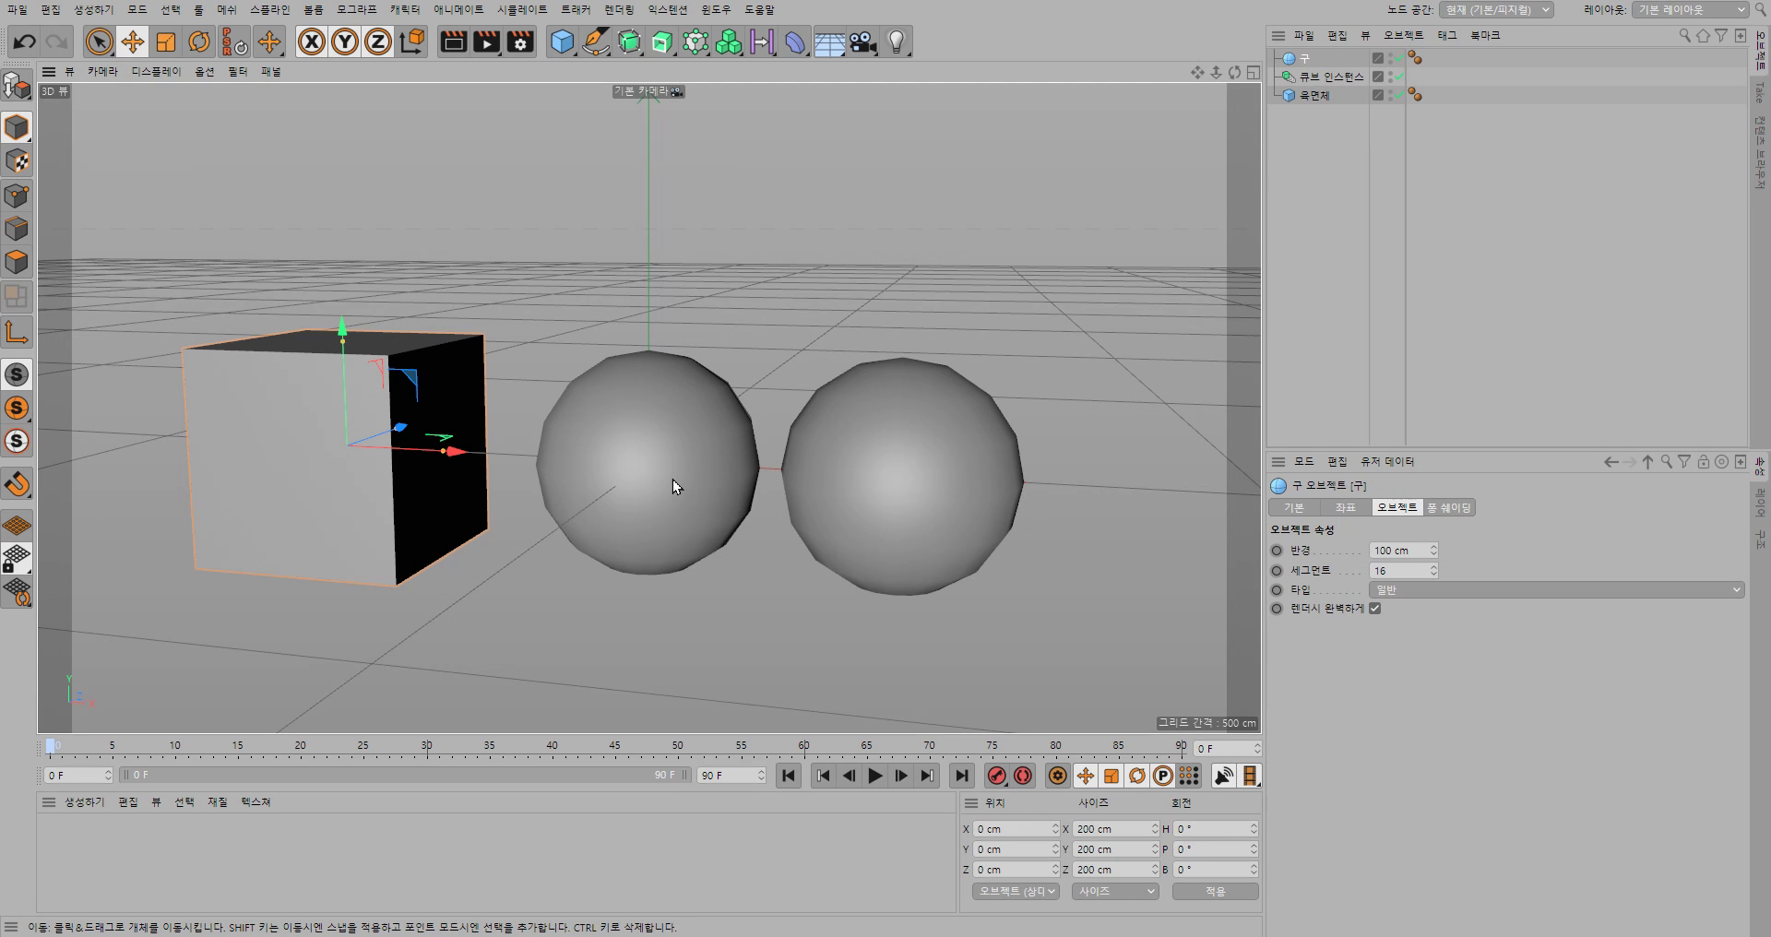
Switch the instance's reference object to the cube 육면체, and set it back to the sphere 구.
click(902, 472)
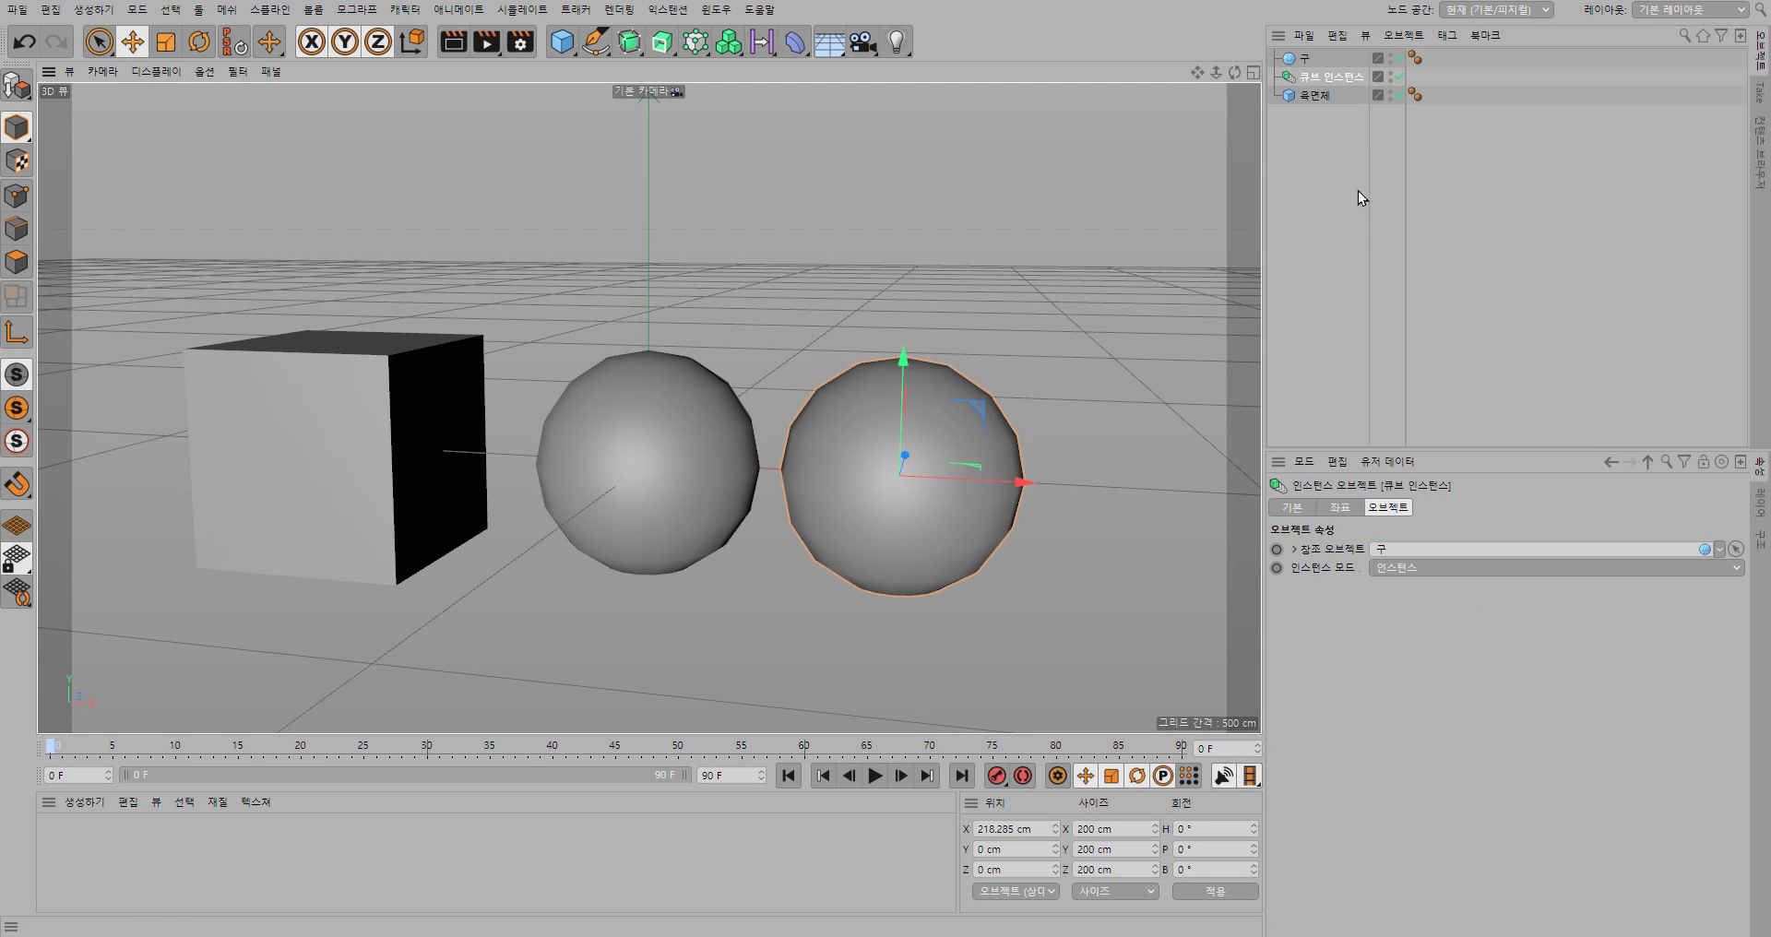
drag(1315, 95, 1459, 557)
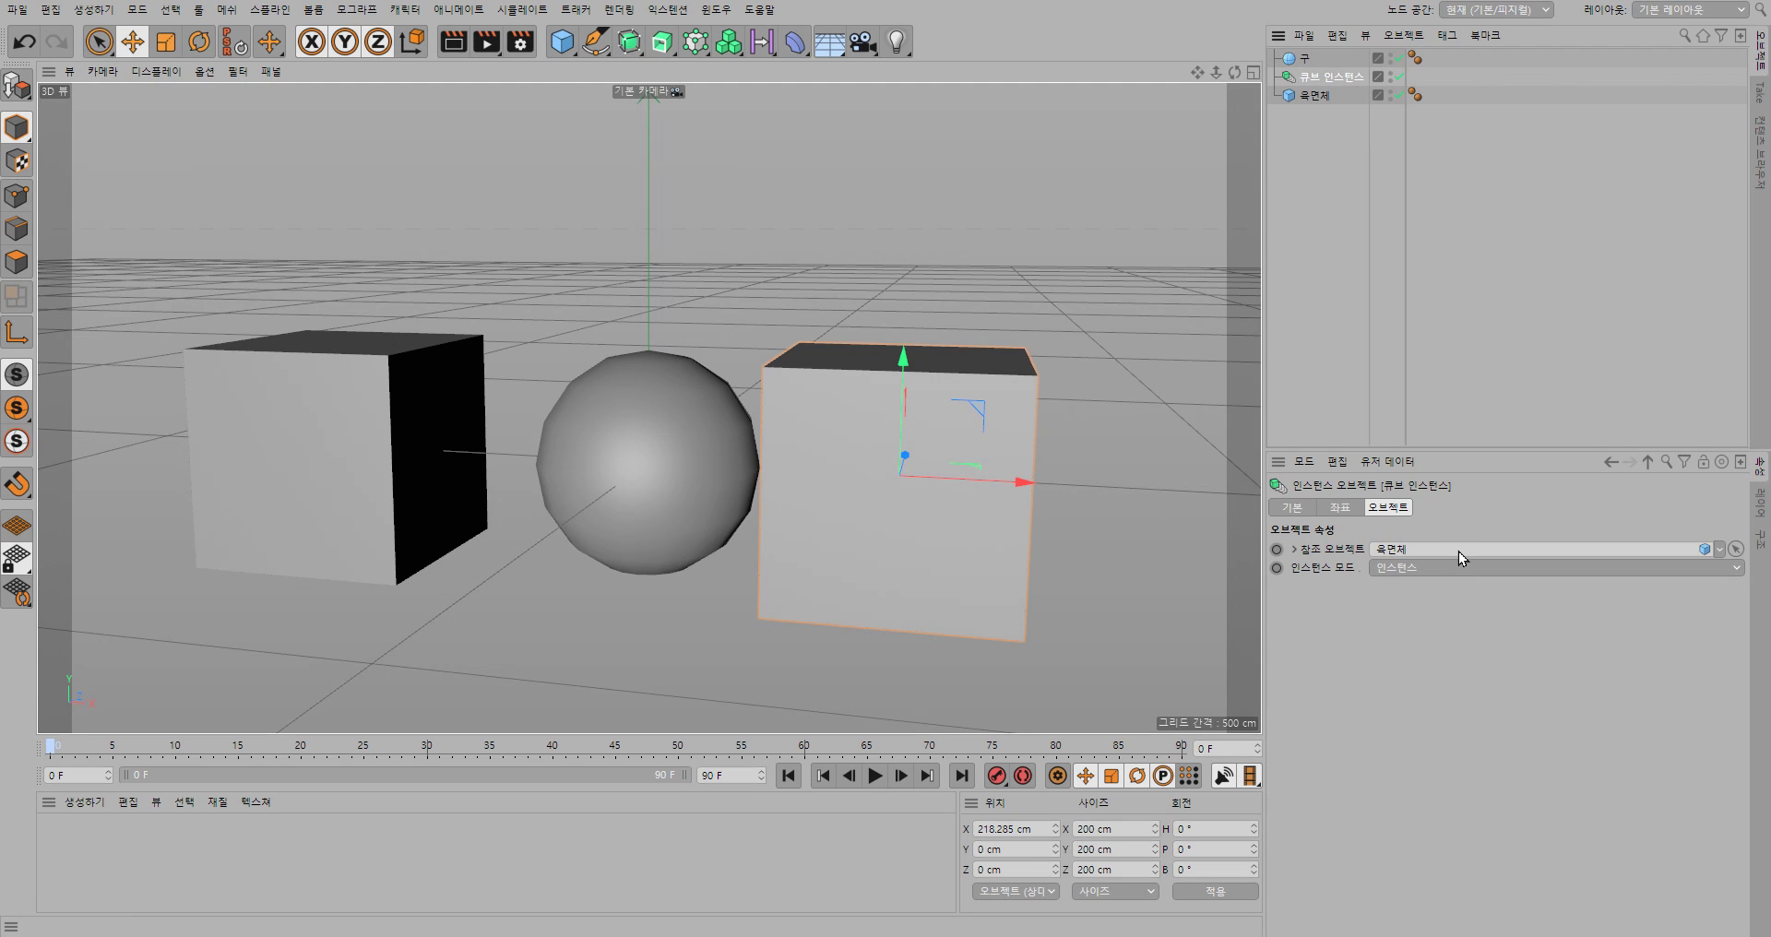
drag(1308, 58, 1424, 552)
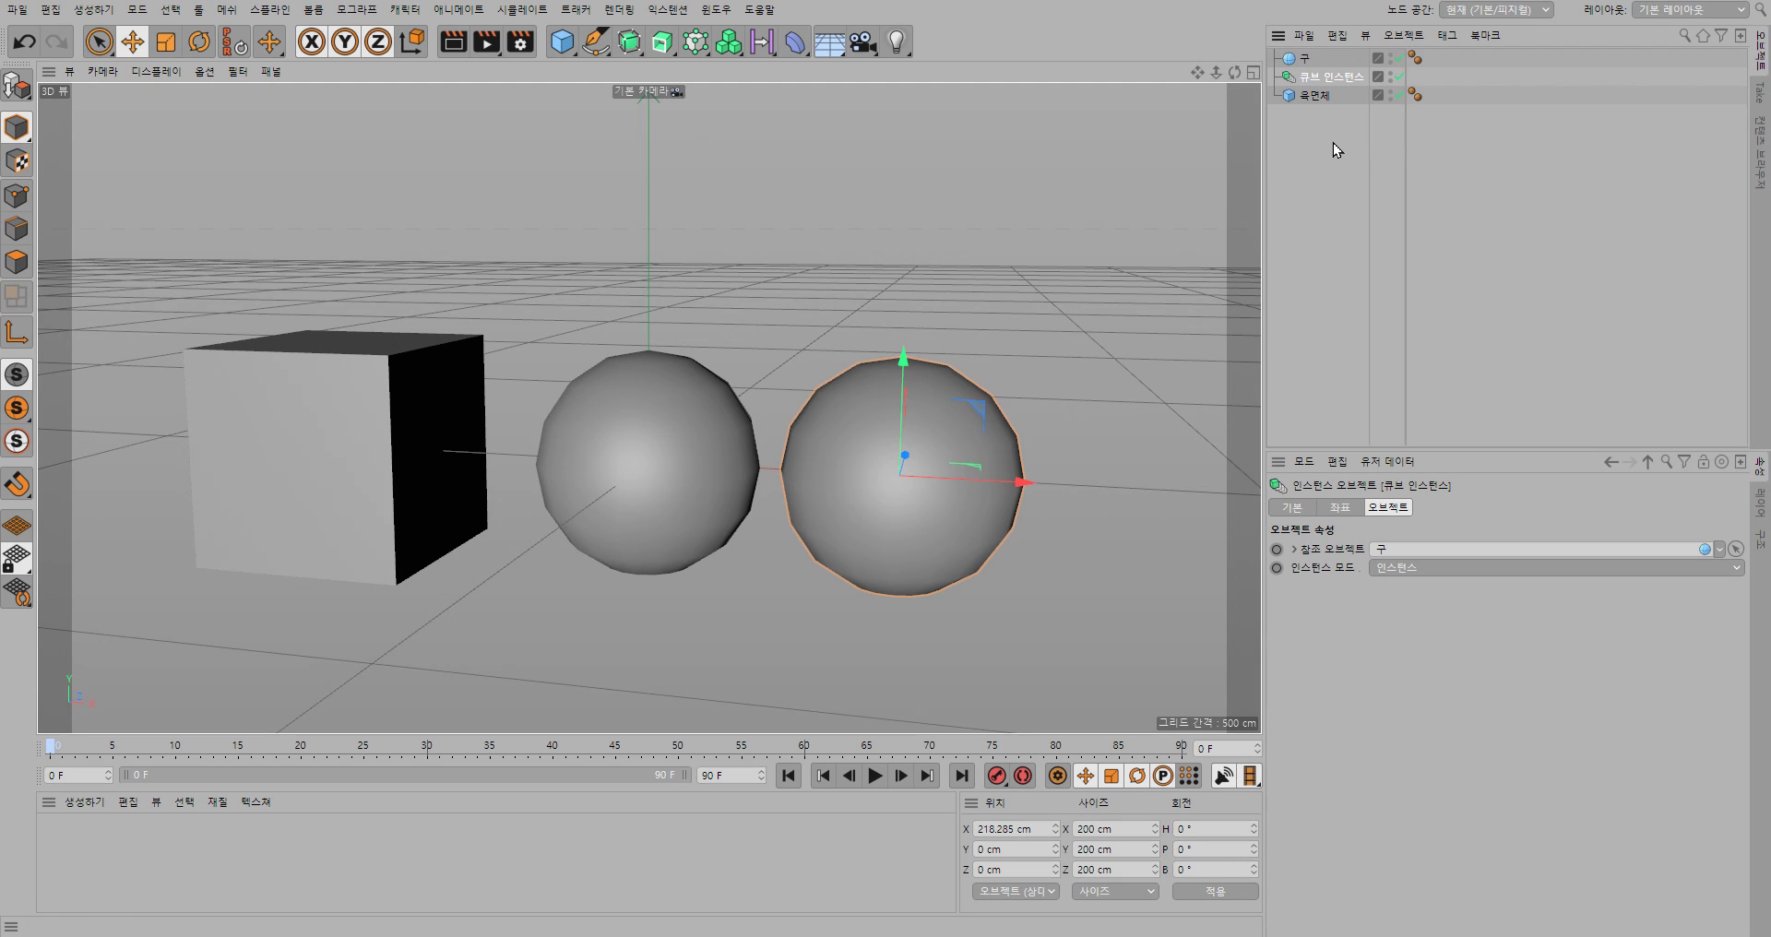
Rename the cube instance to 구1.
double_click(1334, 79)
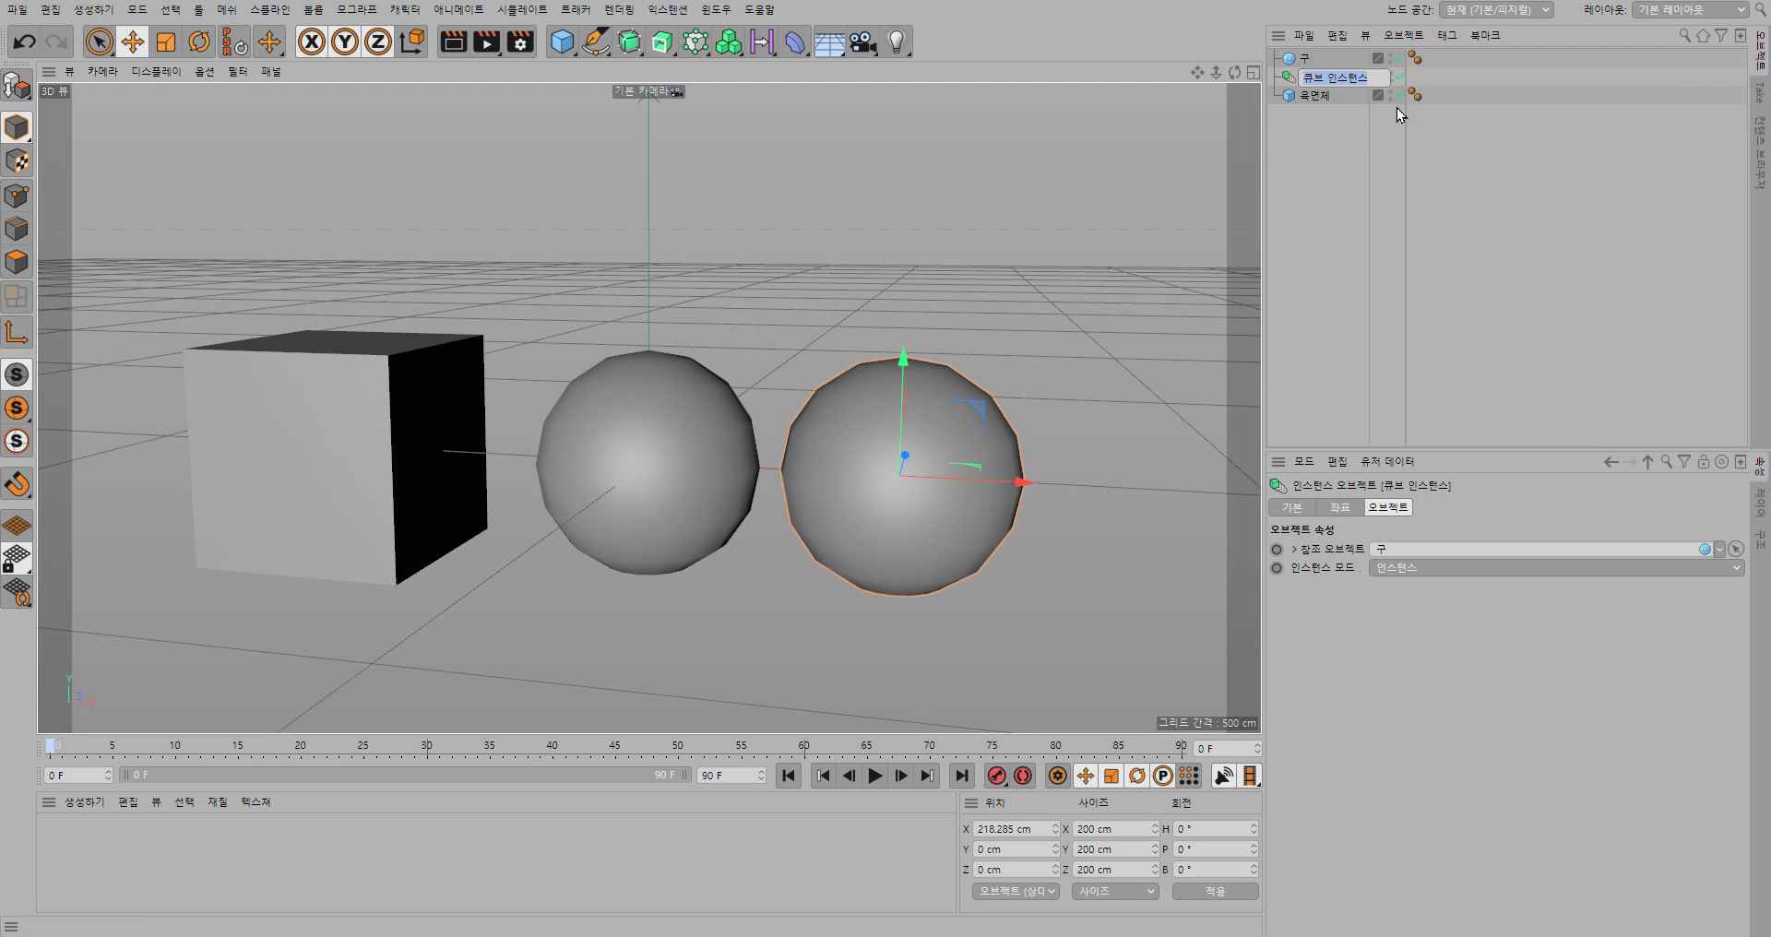
text(구1)
key(Return)
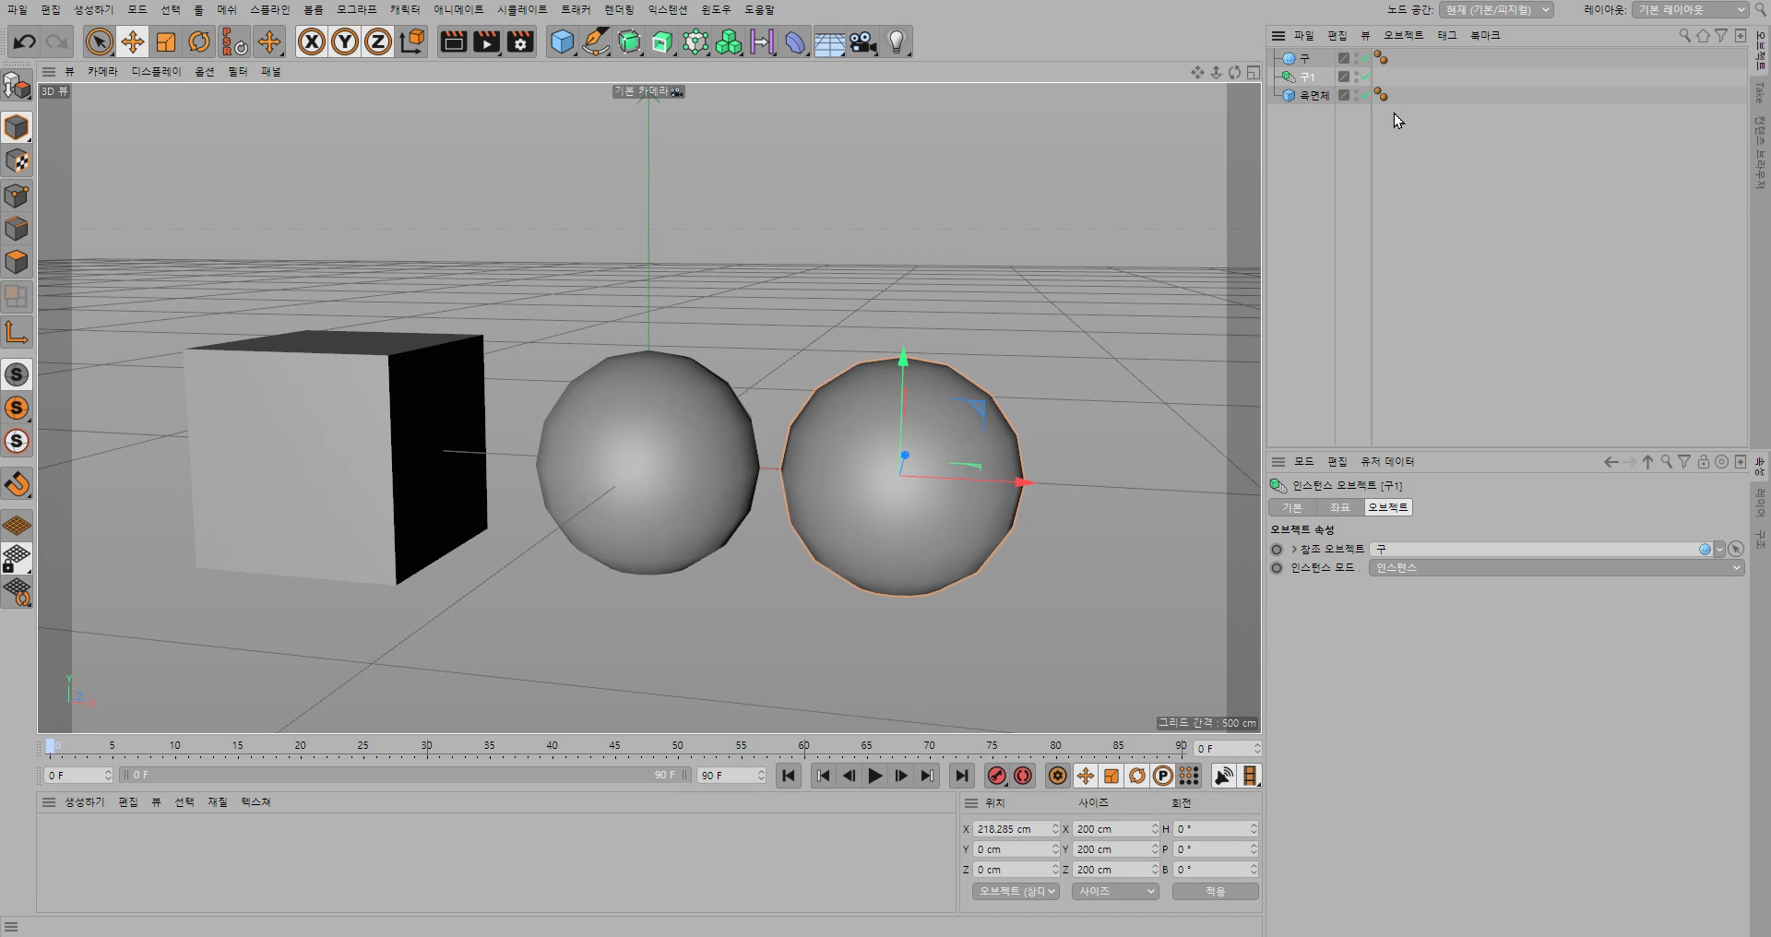